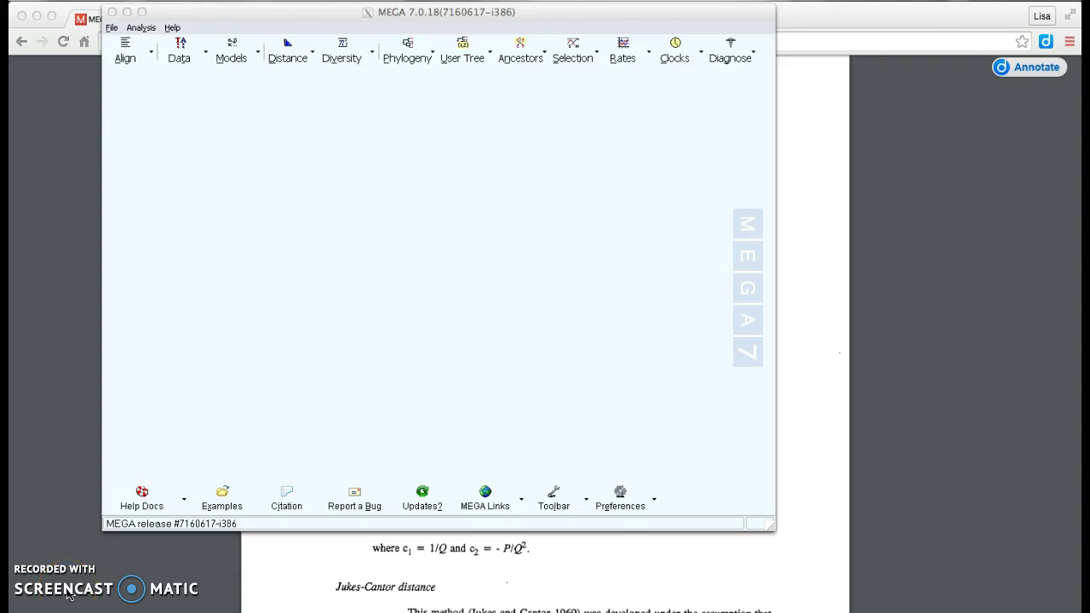
{"action": "left_click", "coordinate": [55, 508]}
{"action": "left_click", "coordinate": [32, 489]}
{"action": "left_click", "coordinate": [23, 212]}
{"action": "left_click", "coordinate": [65, 144]}
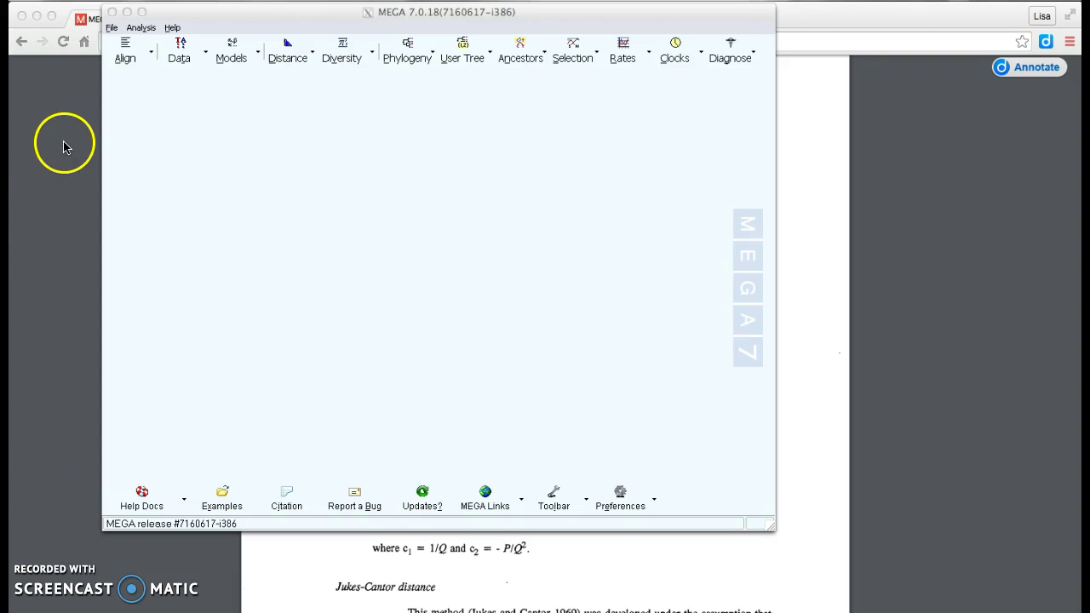
Step: Start the edit/view sequencer files command to browse for a trace file in the moreBLASTpractice folder
{"action": "left_click", "coordinate": [127, 54]}
{"action": "left_click", "coordinate": [127, 54]}
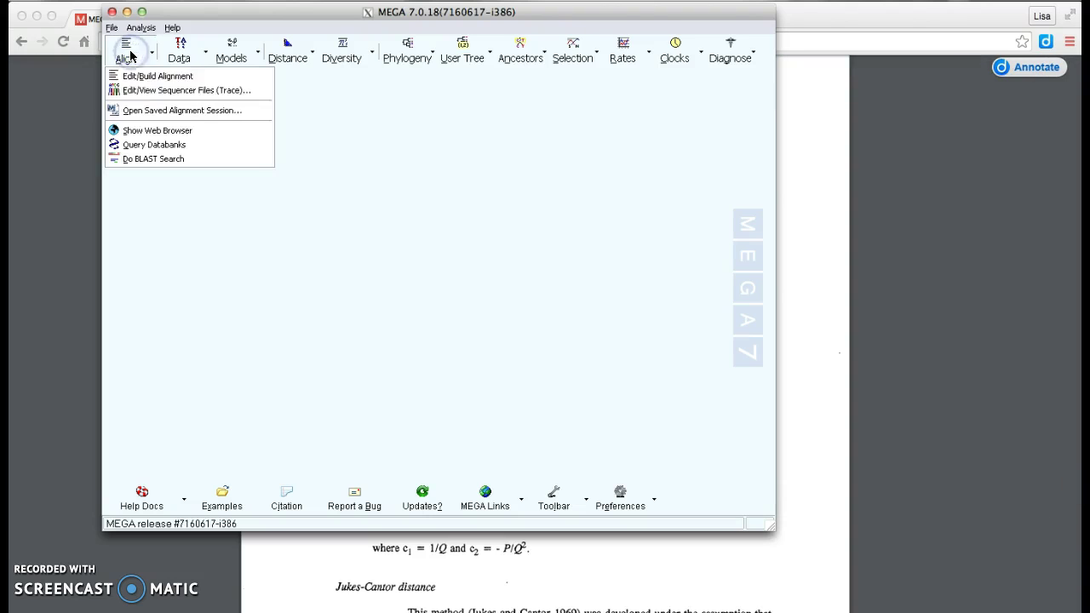
{"action": "left_click", "coordinate": [170, 90]}
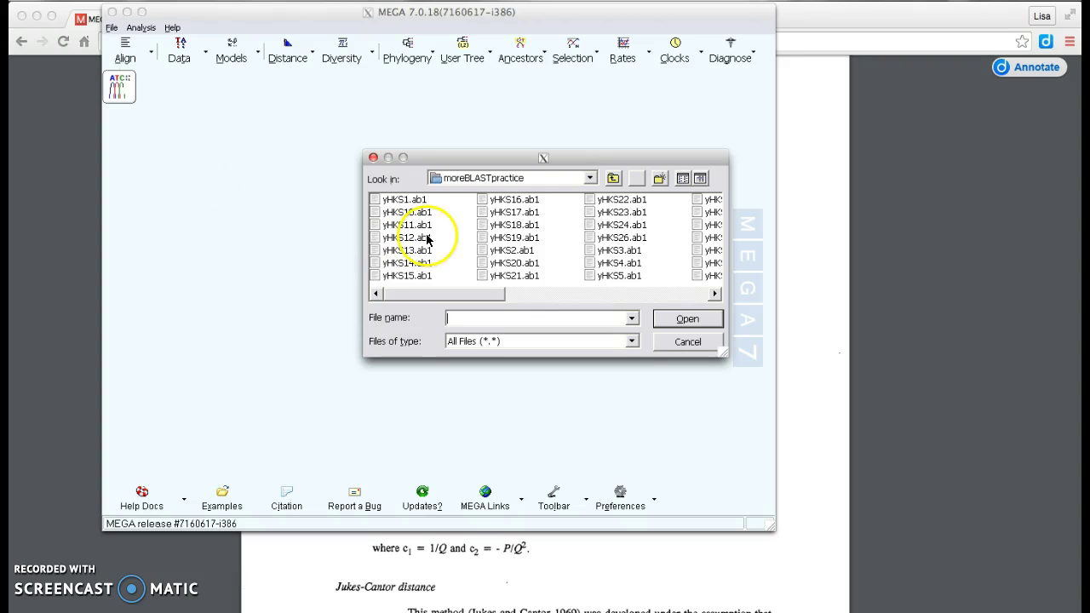
{"action": "left_click", "coordinate": [386, 208]}
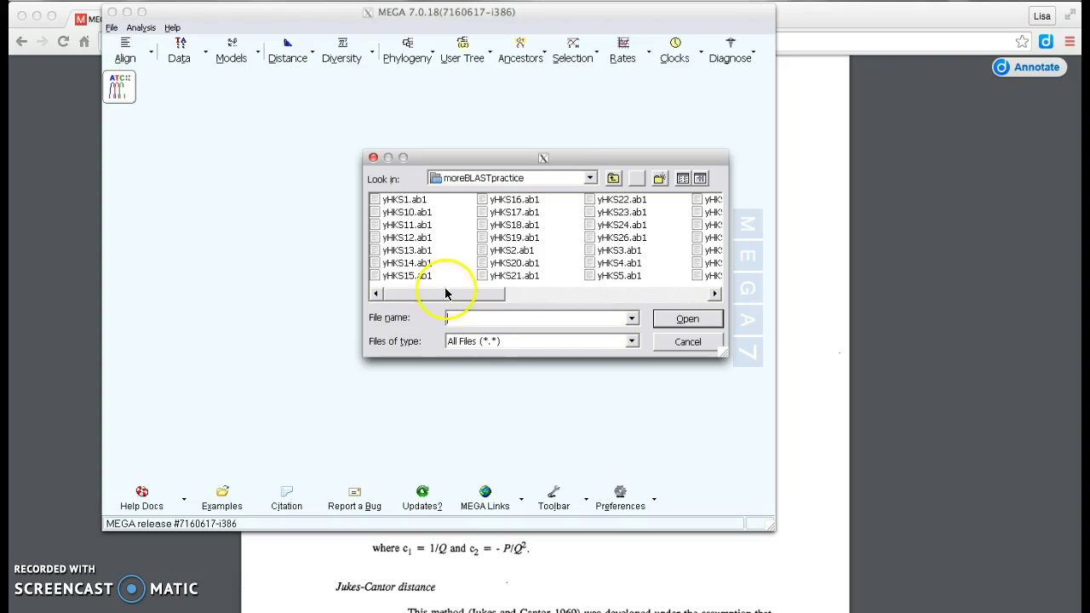
Step: Preview the folder filtered to ABI files and to Staden files, and set the filter back to All Files
{"action": "left_click", "coordinate": [508, 342]}
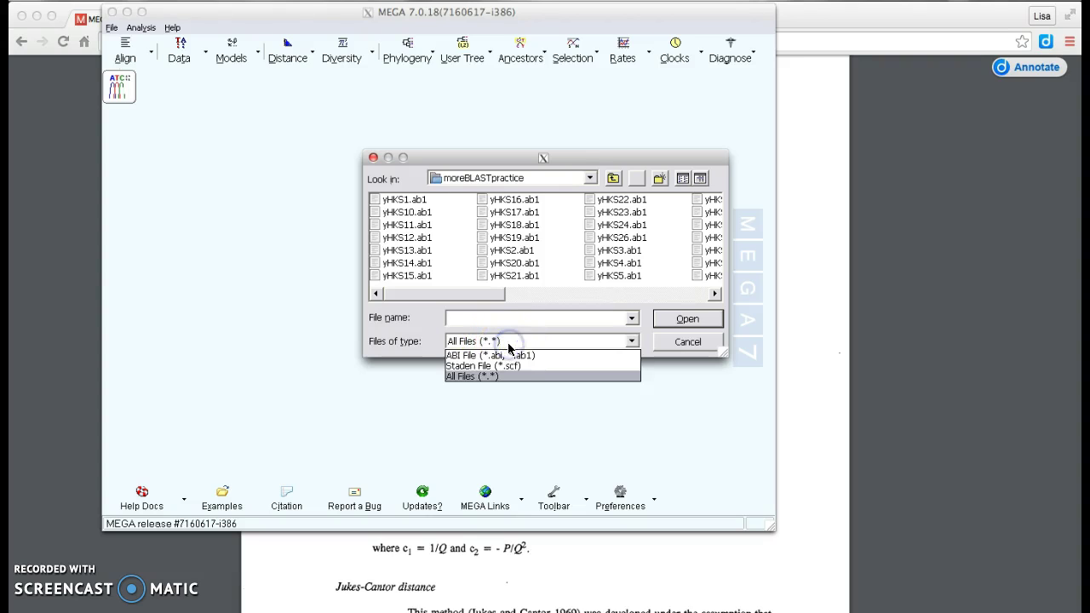
{"action": "left_click", "coordinate": [508, 358]}
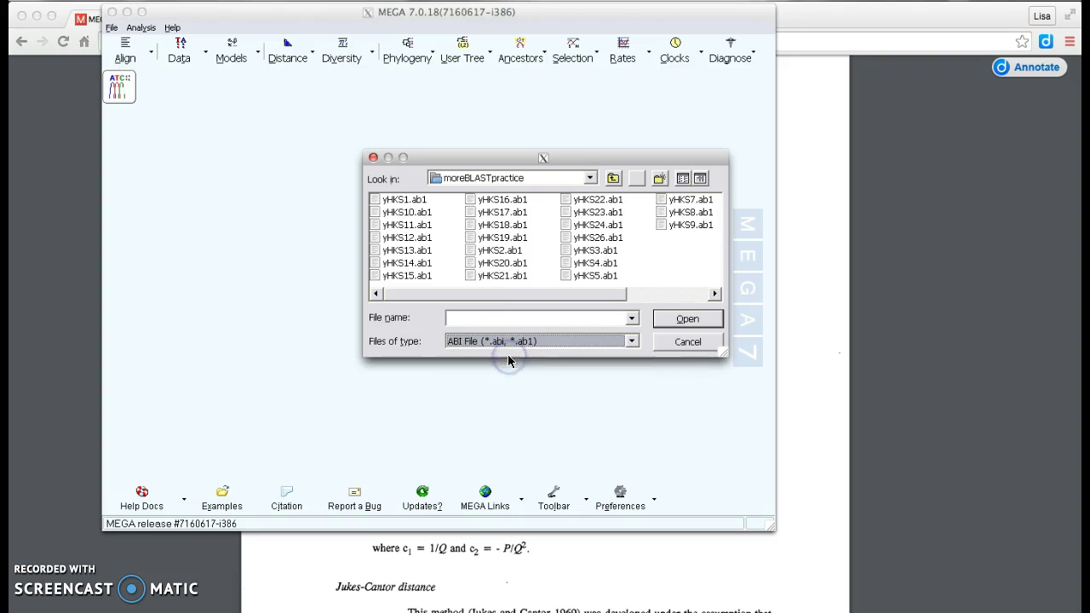
{"action": "left_click", "coordinate": [509, 342]}
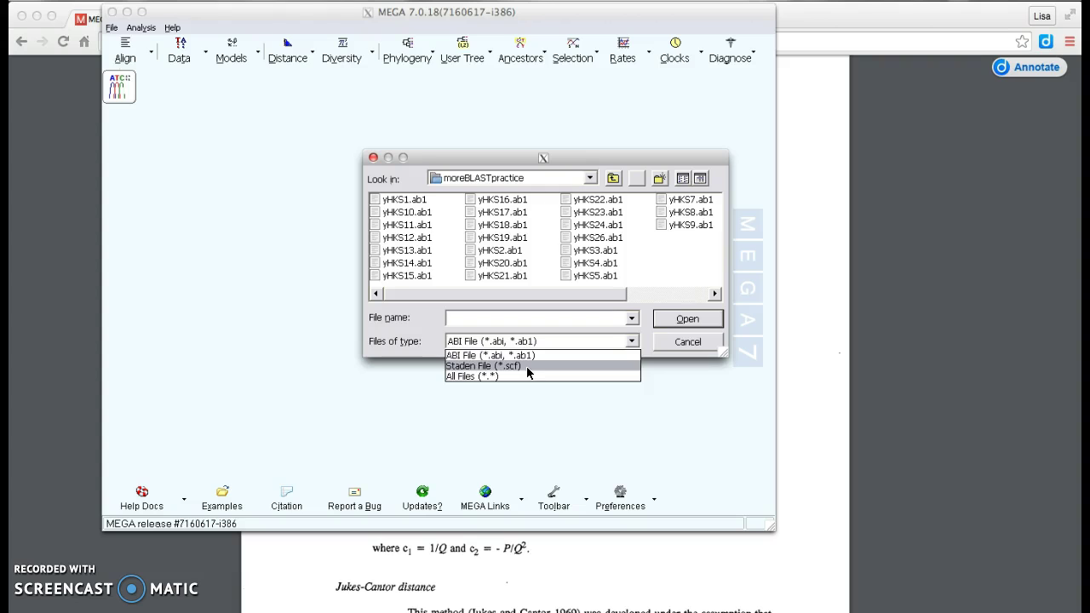
{"action": "left_click", "coordinate": [528, 367]}
{"action": "left_click", "coordinate": [525, 339]}
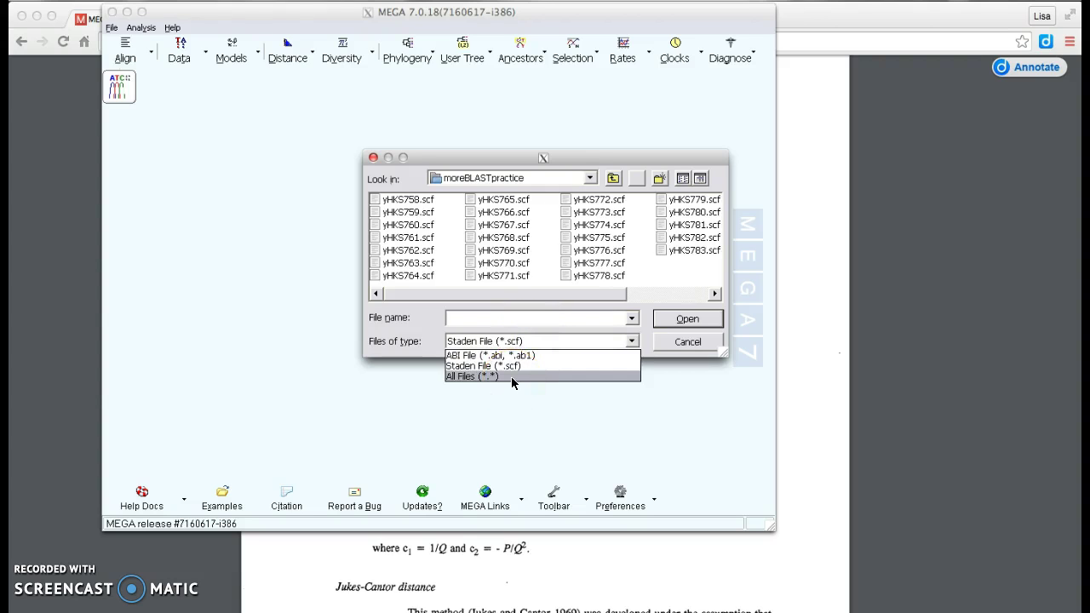
{"action": "left_click", "coordinate": [511, 376]}
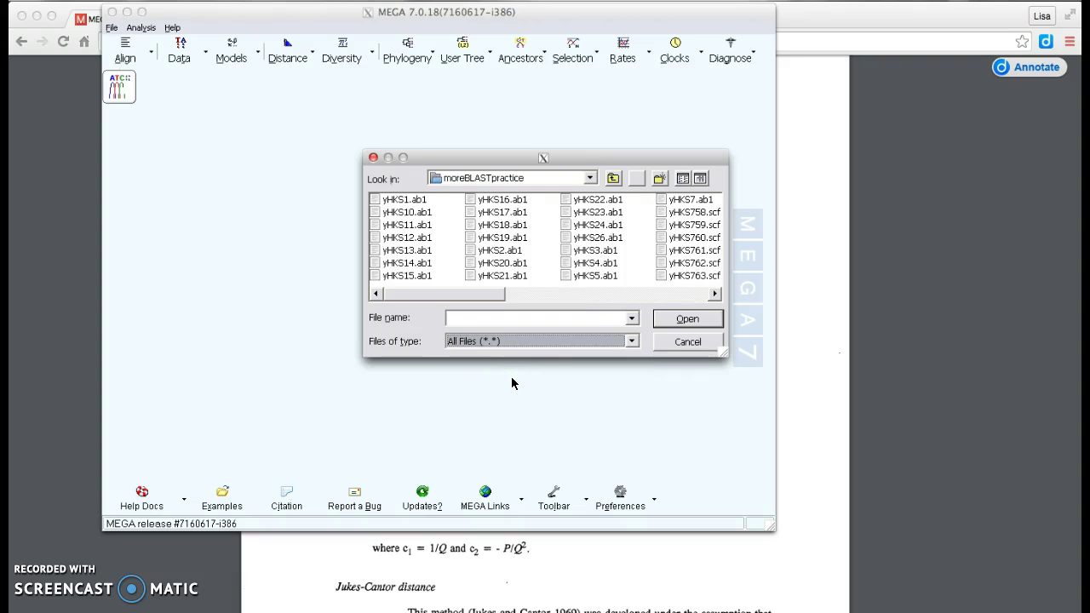
Step: Open the trace file yHKS1.ab1, reposition its window to fit the screen, and increase the wave height of the peaks
{"action": "left_click", "coordinate": [400, 202]}
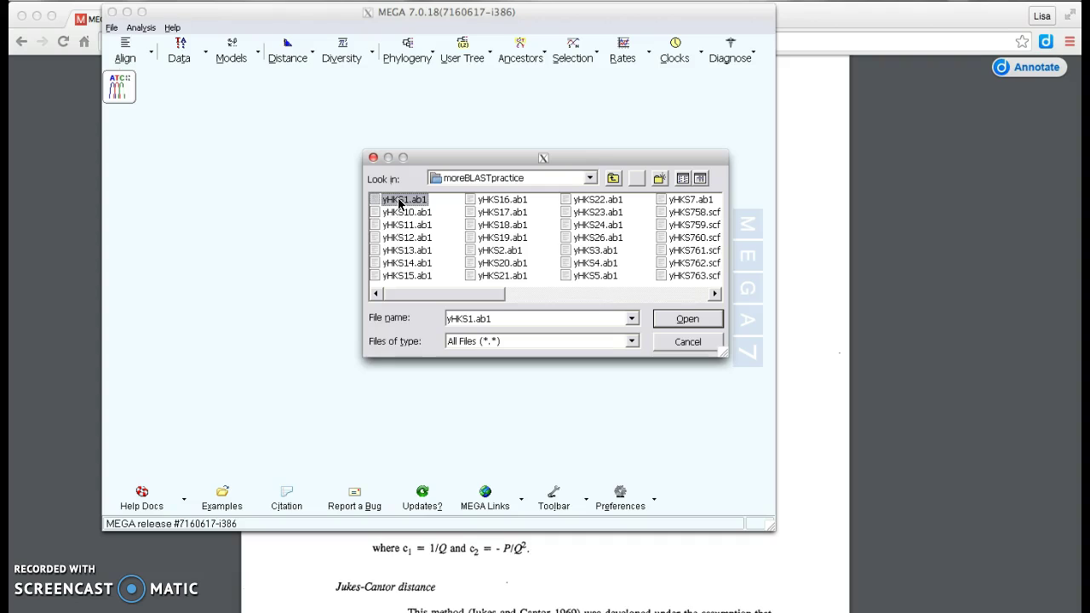
{"action": "left_click", "coordinate": [691, 319]}
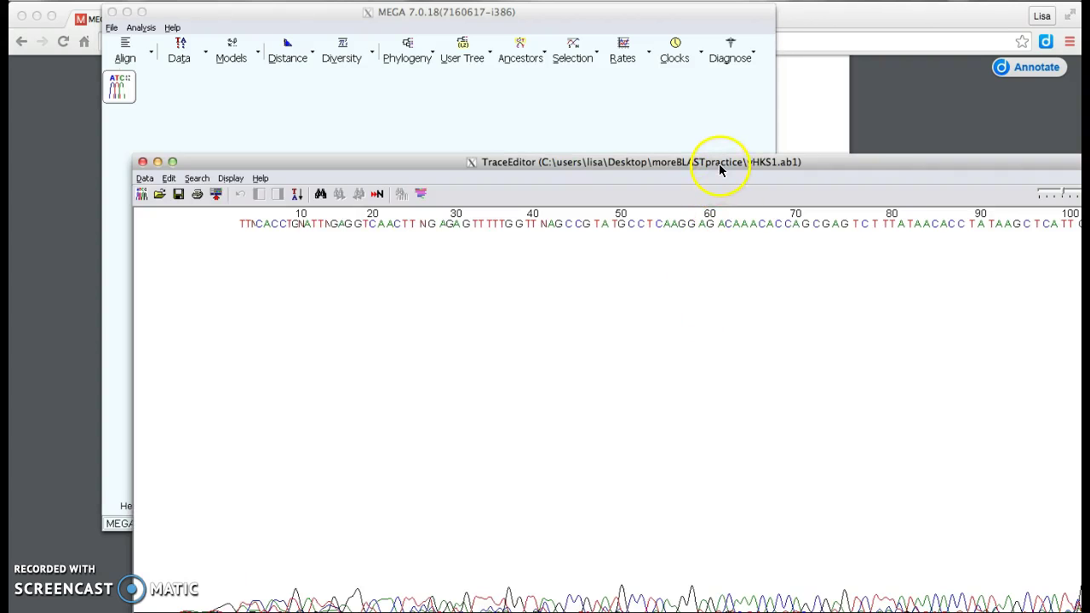
{"action": "left_click_drag", "start_coordinate": [721, 164], "coordinate": [653, 52]}
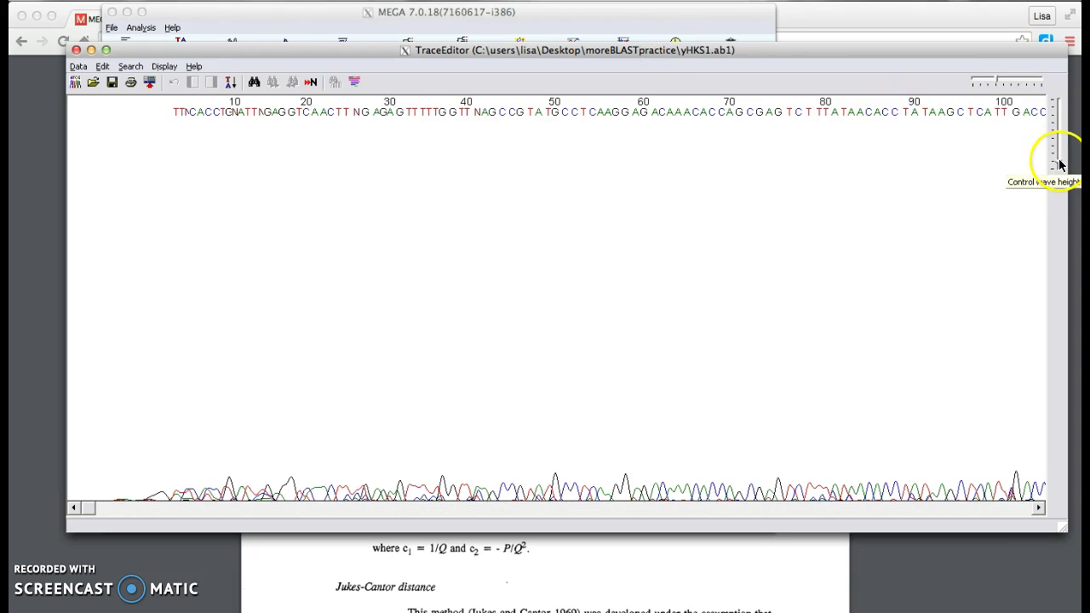
{"action": "left_click_drag", "start_coordinate": [1061, 163], "coordinate": [1055, 112]}
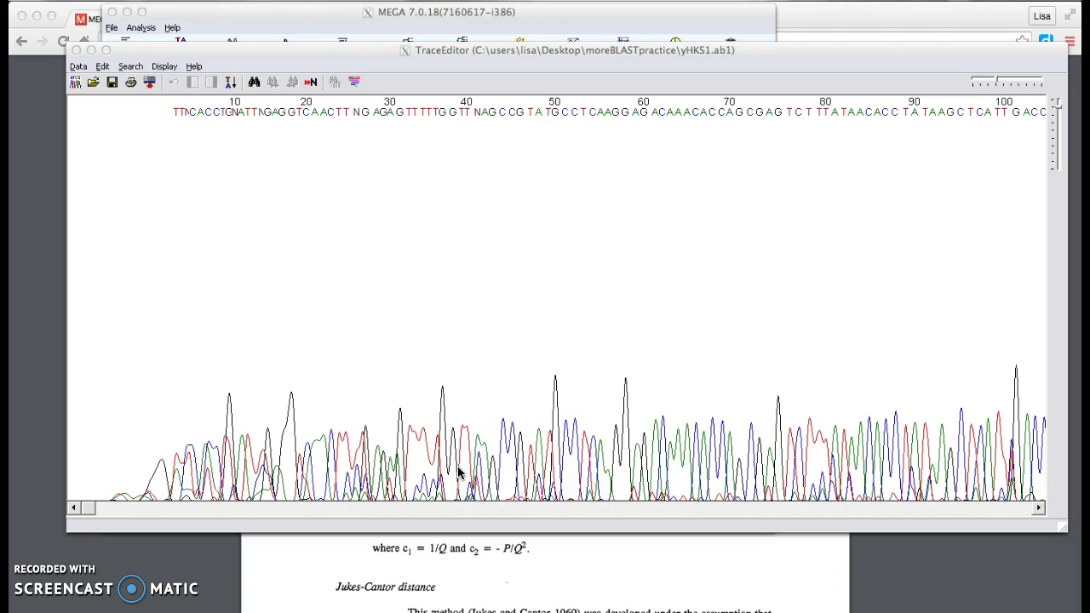
Step: Mask the low-quality start of the sequence upstream of the T at base 47
{"action": "left_click", "coordinate": [428, 450]}
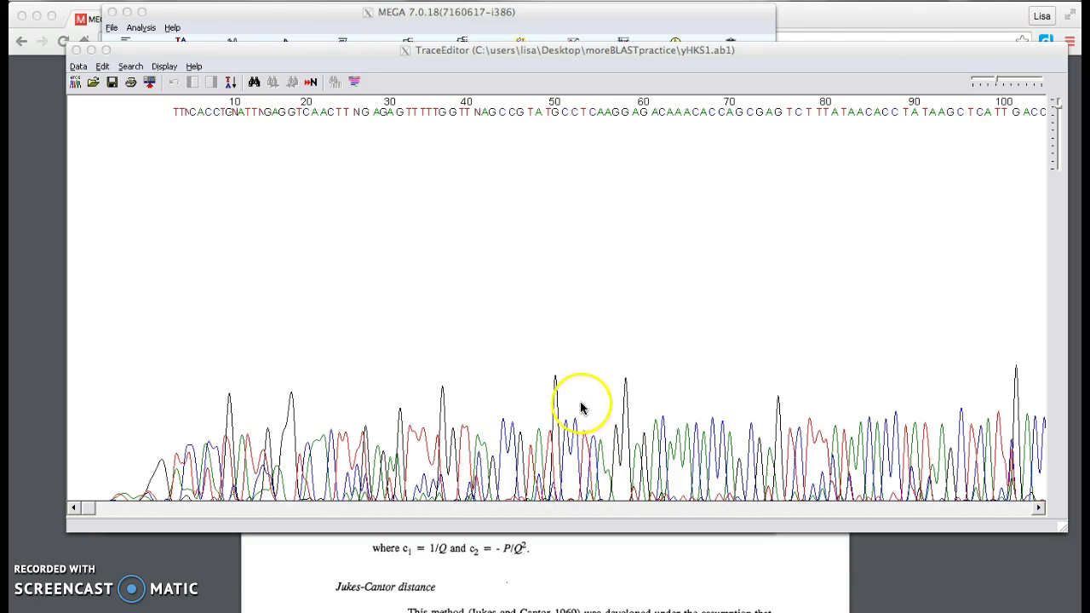
{"action": "left_click", "coordinate": [530, 116]}
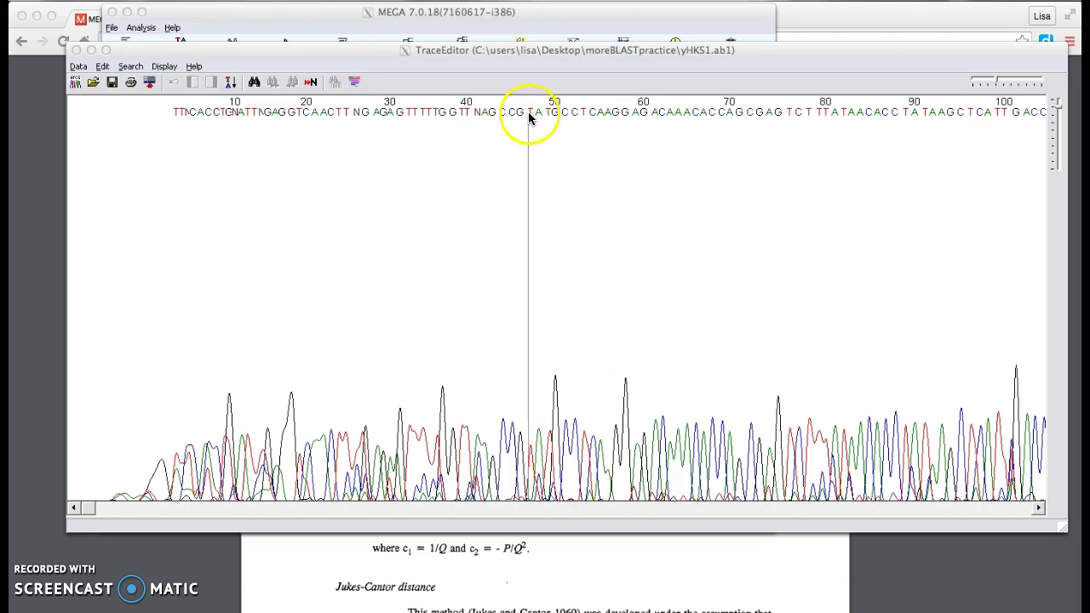
{"action": "left_click", "coordinate": [531, 114]}
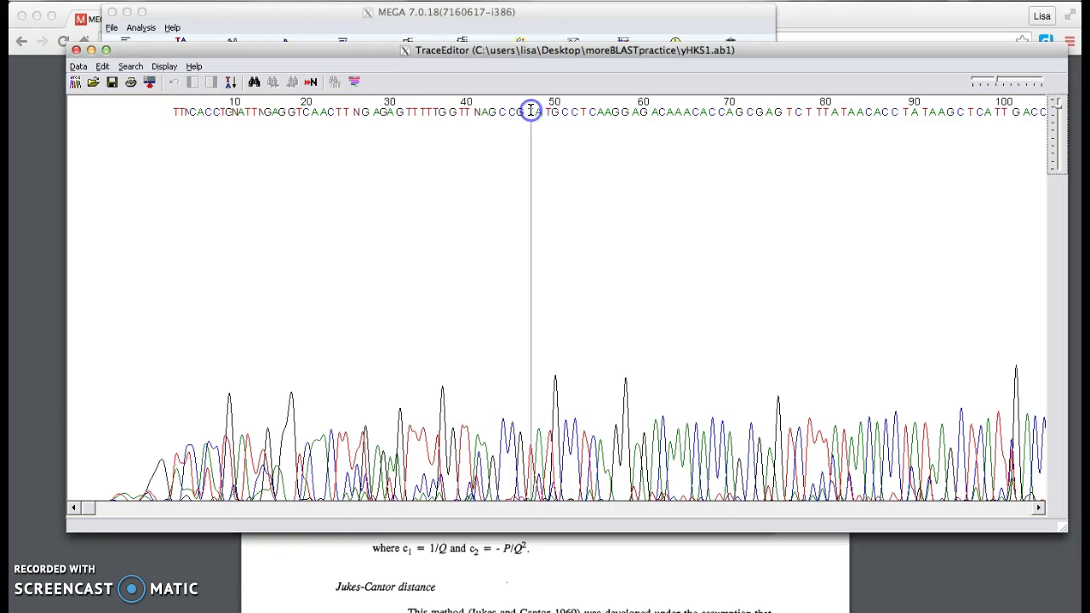
{"action": "left_click", "coordinate": [530, 113]}
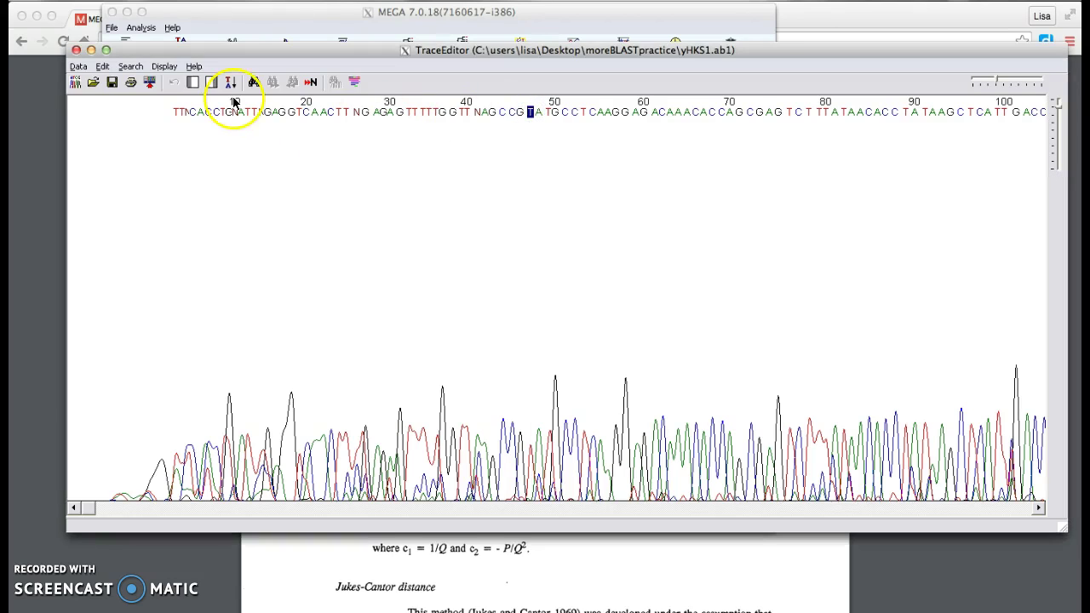
{"action": "left_click", "coordinate": [530, 116]}
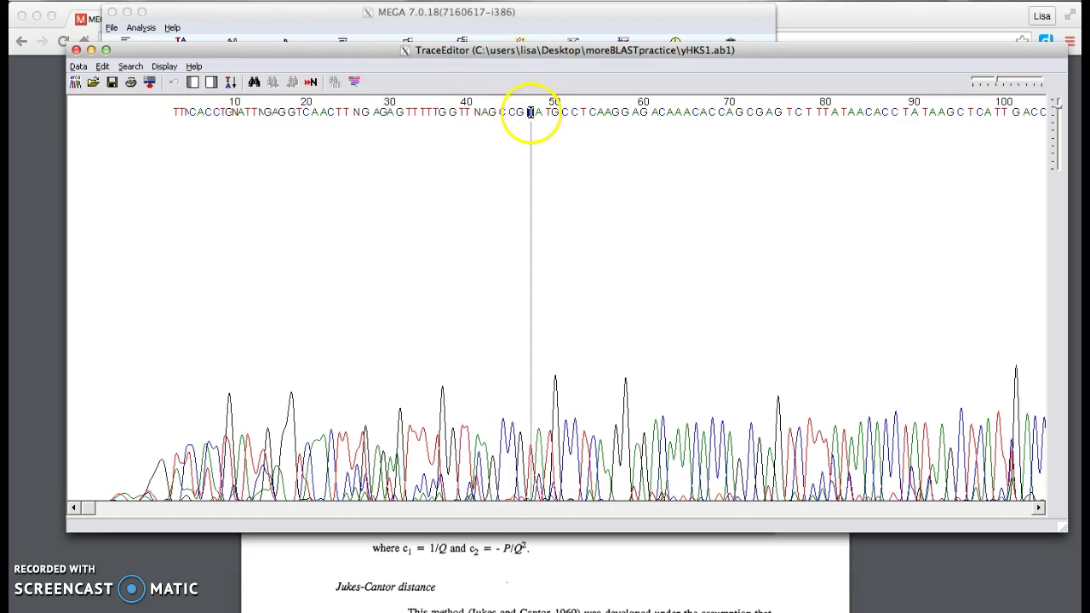
{"action": "left_click", "coordinate": [529, 115]}
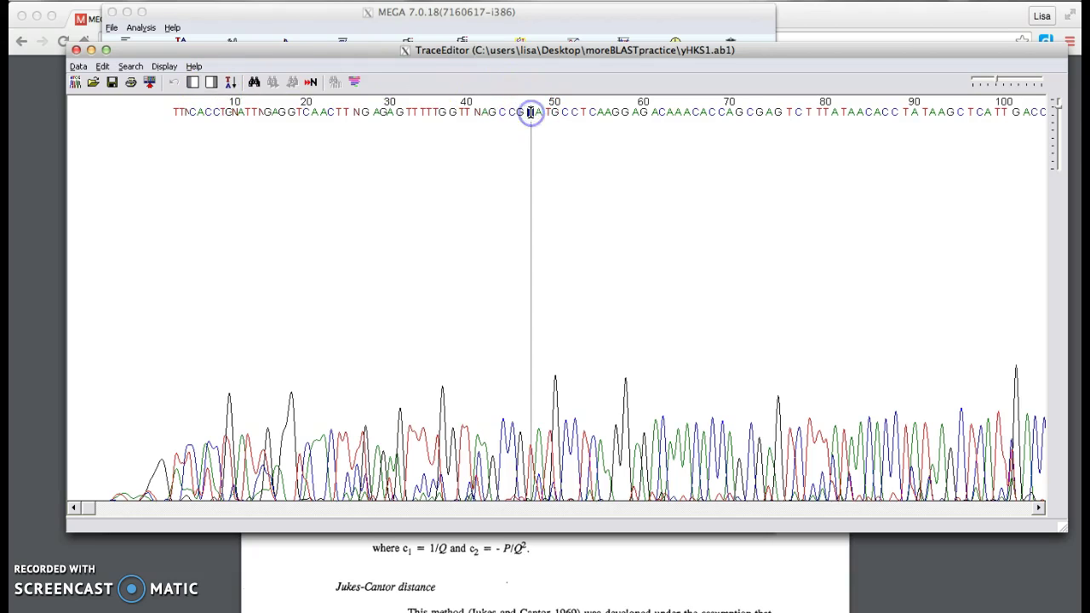
{"action": "left_click", "coordinate": [191, 85]}
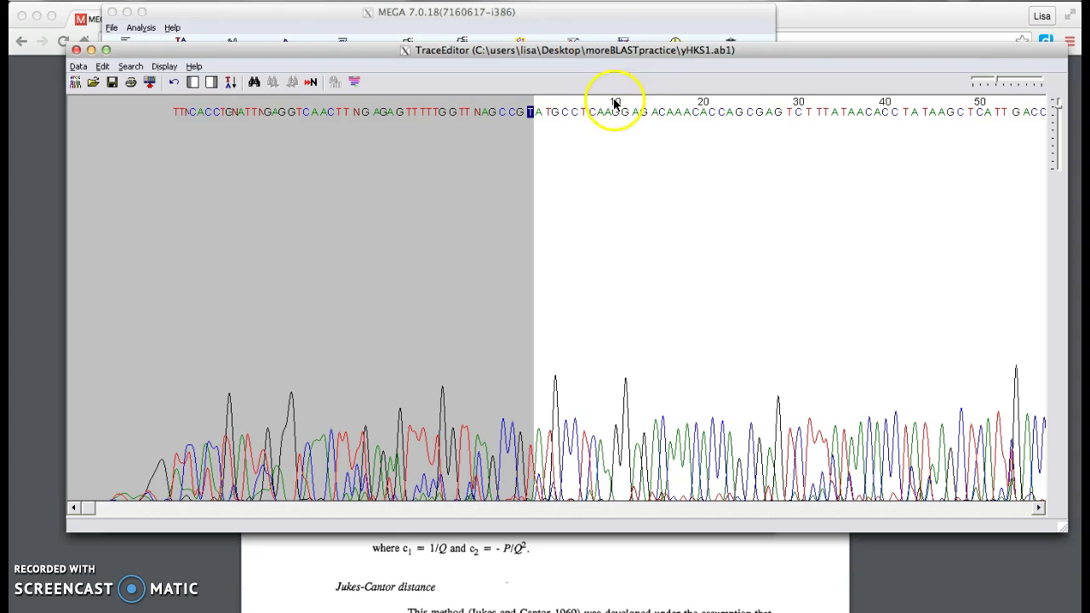
Step: Jump to the next N base and mask the low-quality end downstream from the G at base 621
{"action": "left_click", "coordinate": [311, 82]}
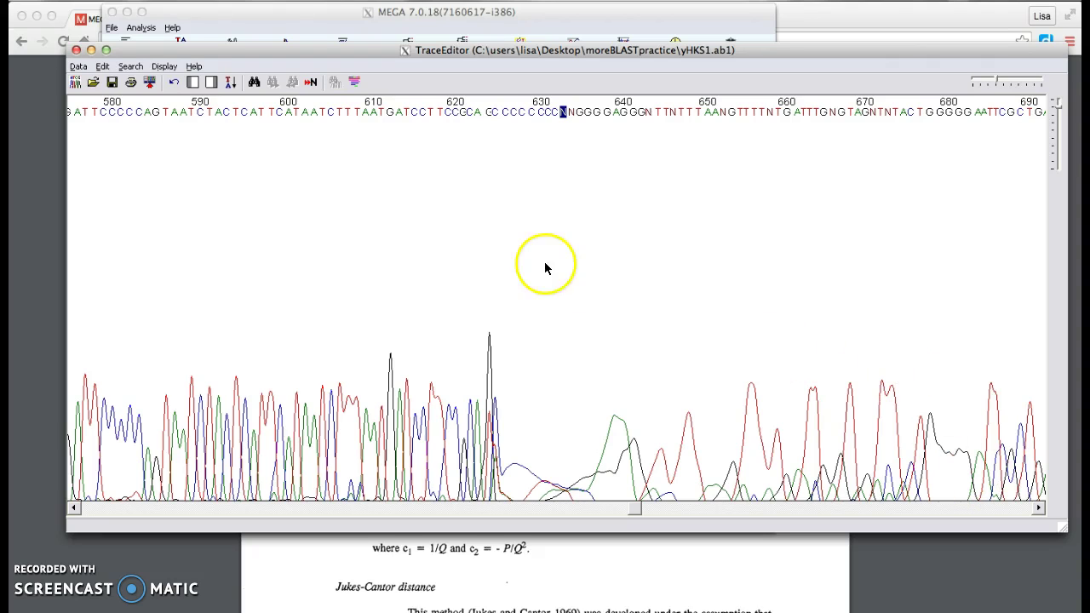
{"action": "left_click", "coordinate": [462, 112]}
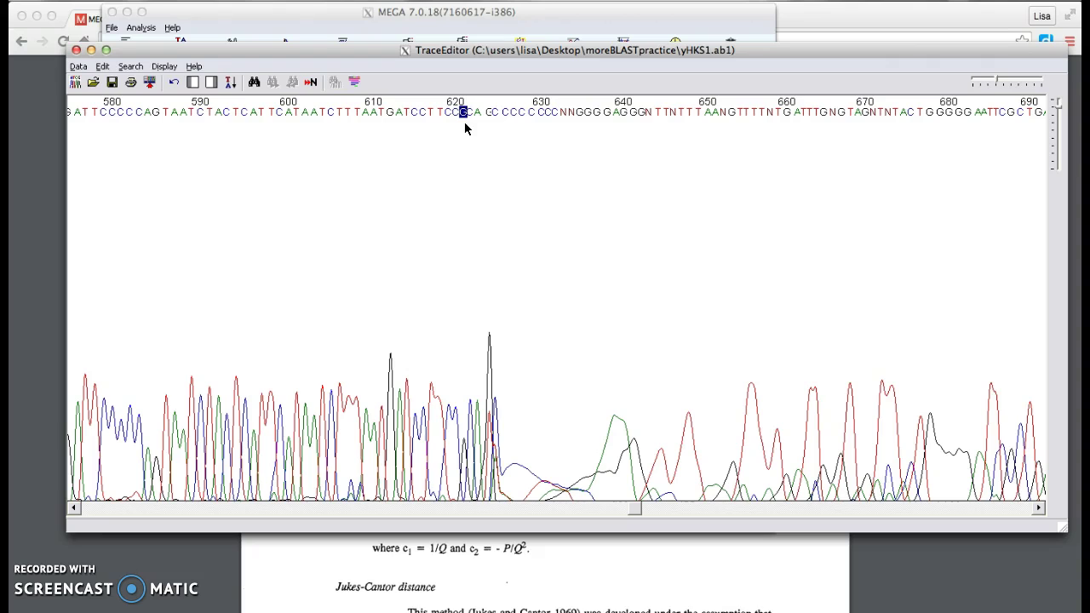
{"action": "left_click", "coordinate": [212, 85]}
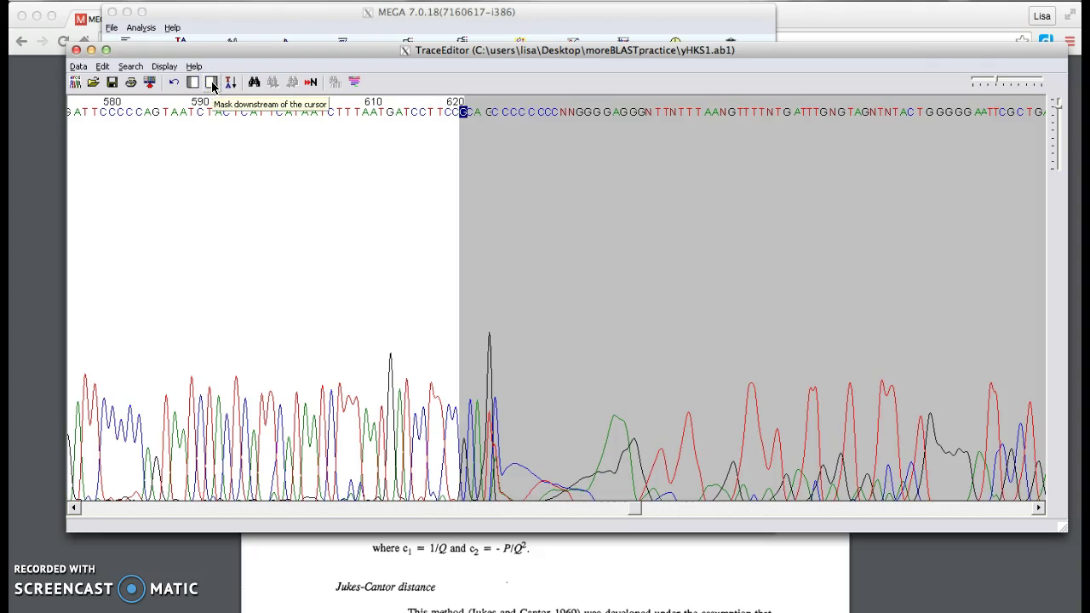
{"action": "left_click", "coordinate": [494, 515]}
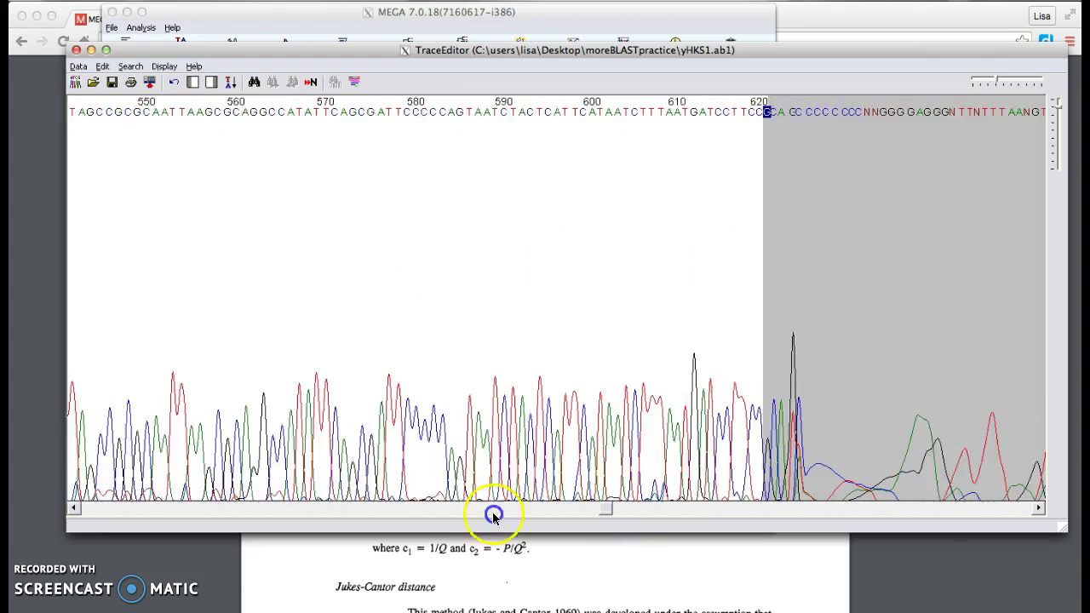
{"action": "mouse_move", "coordinate": [494, 515]}
{"action": "left_mouse_down"}
{"action": "mouse_move", "coordinate": [102, 504]}
{"action": "mouse_move", "coordinate": [137, 507]}
{"action": "left_mouse_up"}
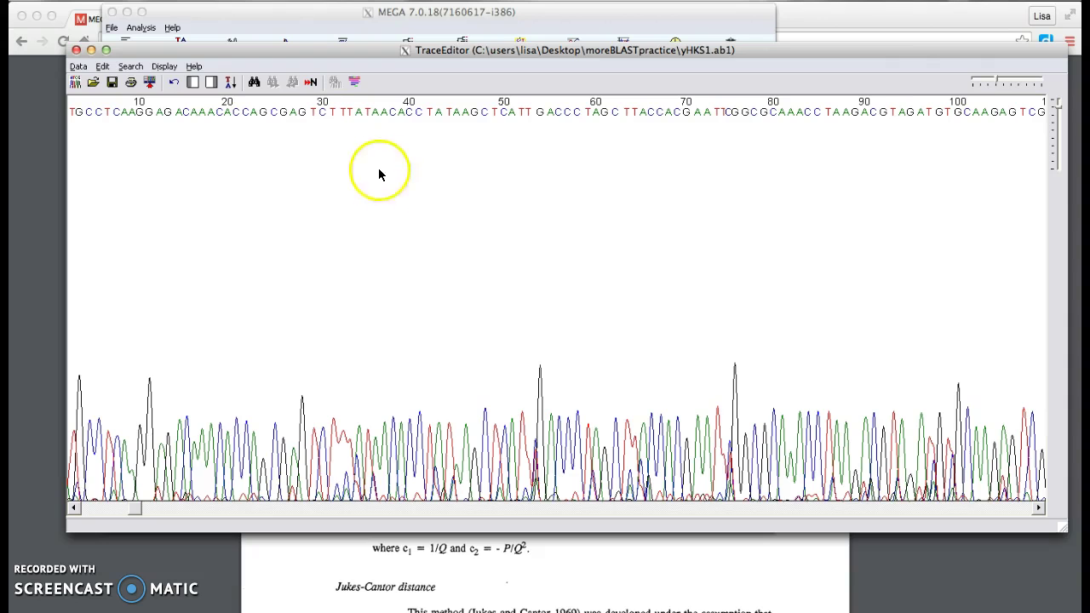
Step: Switch to the browser, skim the nucleotide distance pages of MEGA-v1.01.pdf from Jukes-Cantor to Kimura 2-parameter, and return to the TraceEditor
{"action": "left_click", "coordinate": [585, 565]}
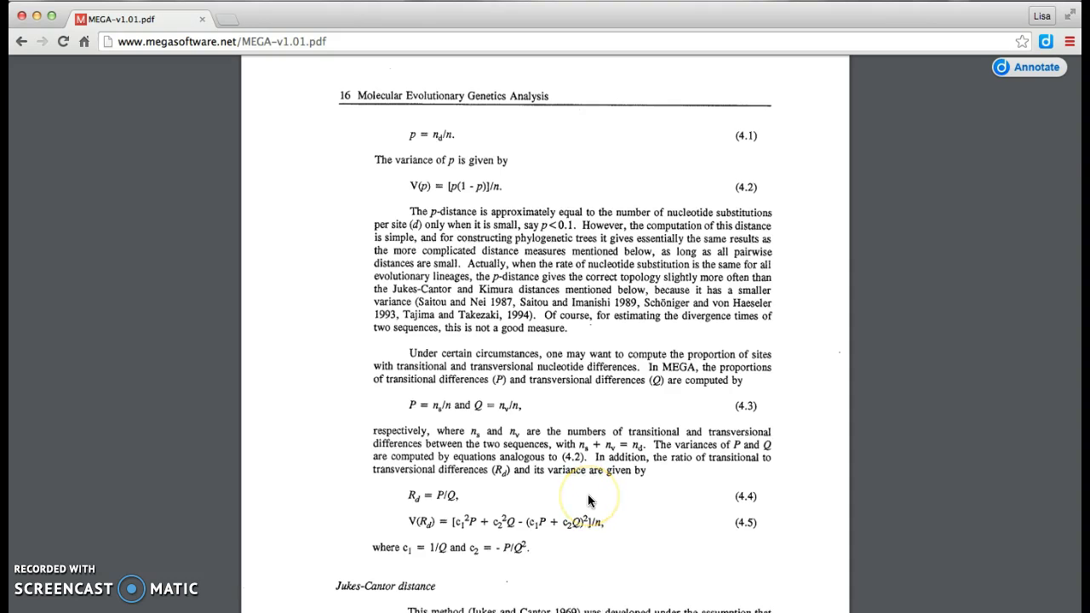
{"action": "scroll", "coordinate": [588, 501], "scroll_direction": "down", "scroll_amount": 10}
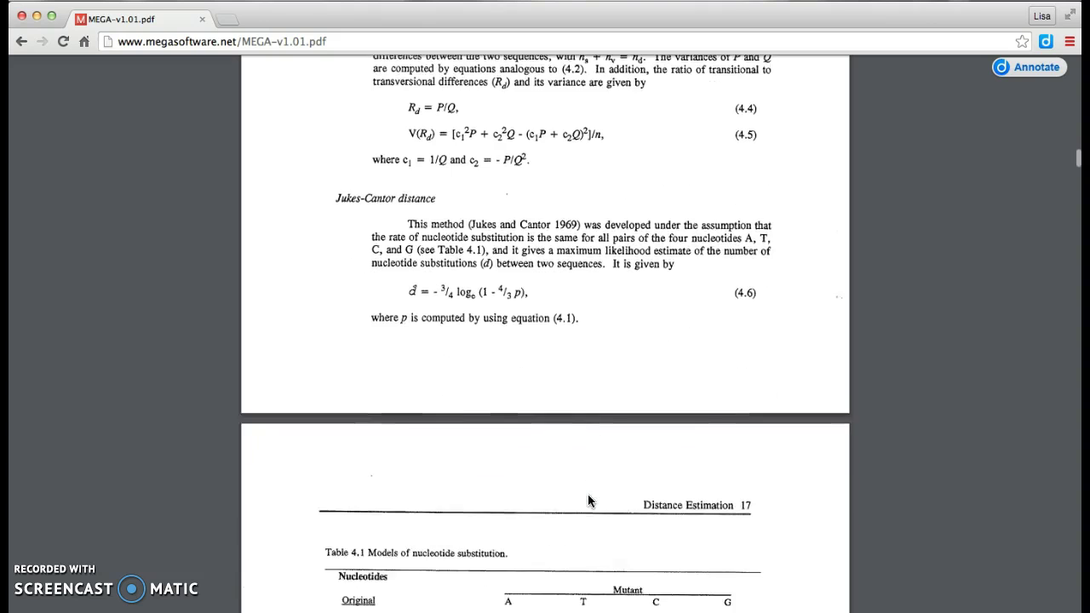
{"action": "scroll", "coordinate": [588, 501], "scroll_direction": "down", "scroll_amount": 8}
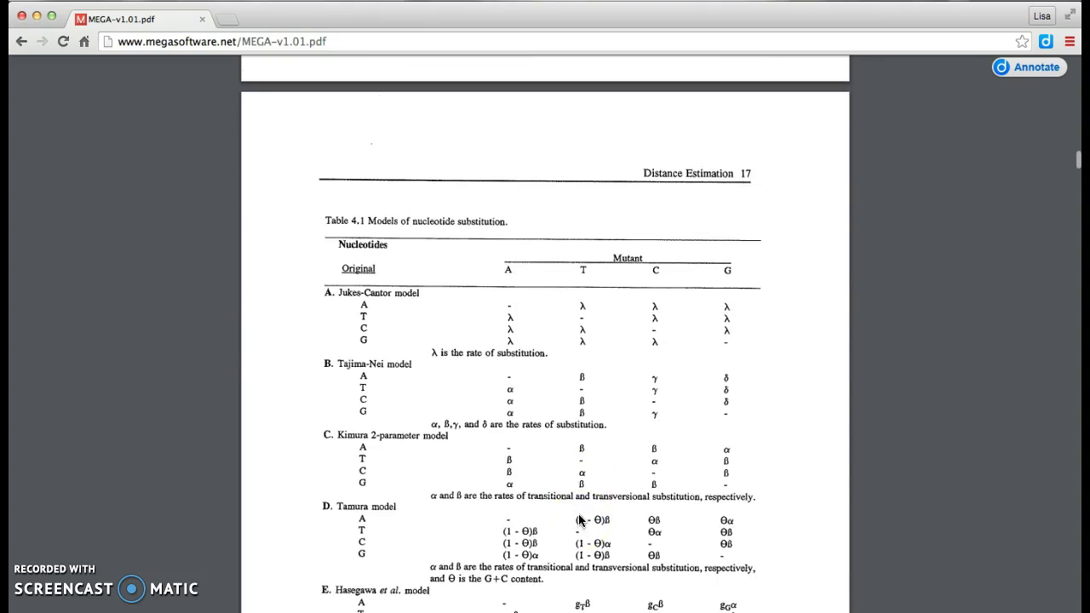
{"action": "scroll", "coordinate": [580, 520], "scroll_direction": "down", "scroll_amount": 10}
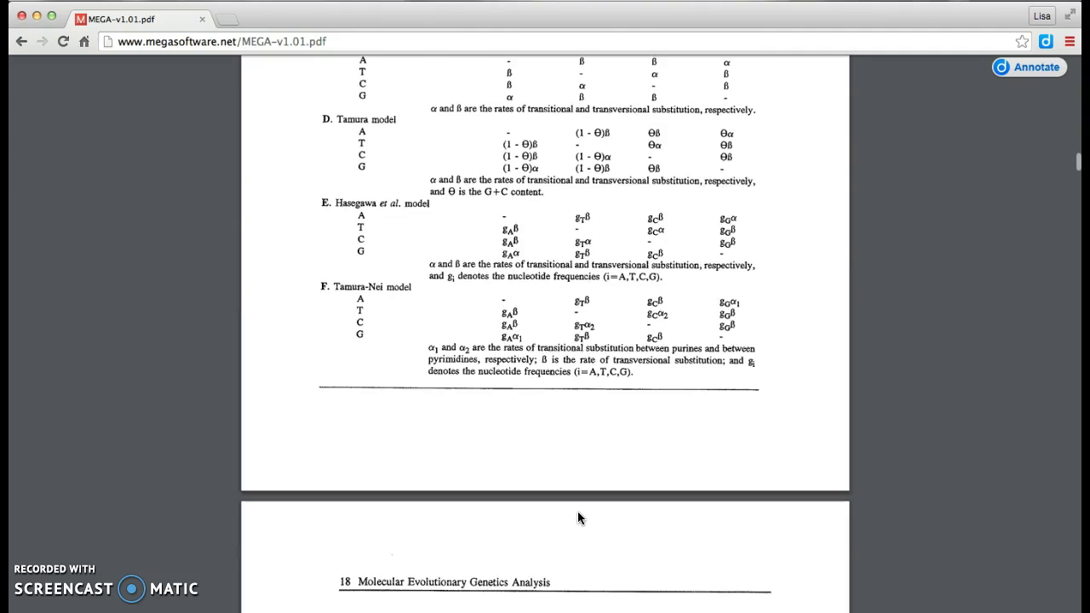
{"action": "scroll", "coordinate": [579, 518], "scroll_direction": "down", "scroll_amount": 10}
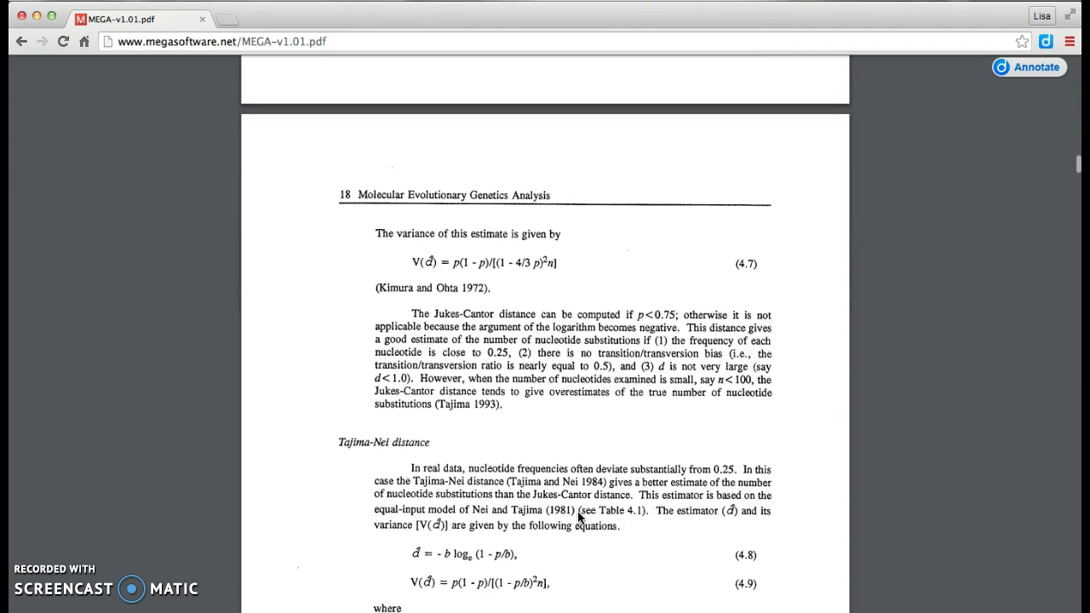
{"action": "scroll", "coordinate": [578, 518], "scroll_direction": "down", "scroll_amount": 13}
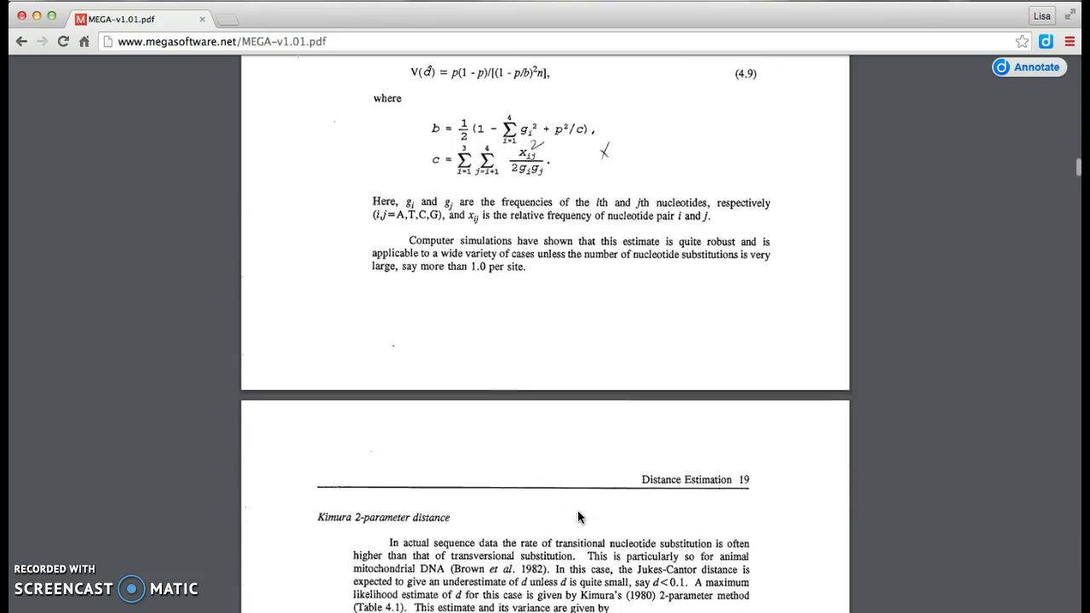
{"action": "scroll", "coordinate": [579, 518], "scroll_direction": "down", "scroll_amount": 6}
{"action": "left_click", "coordinate": [828, 608]}
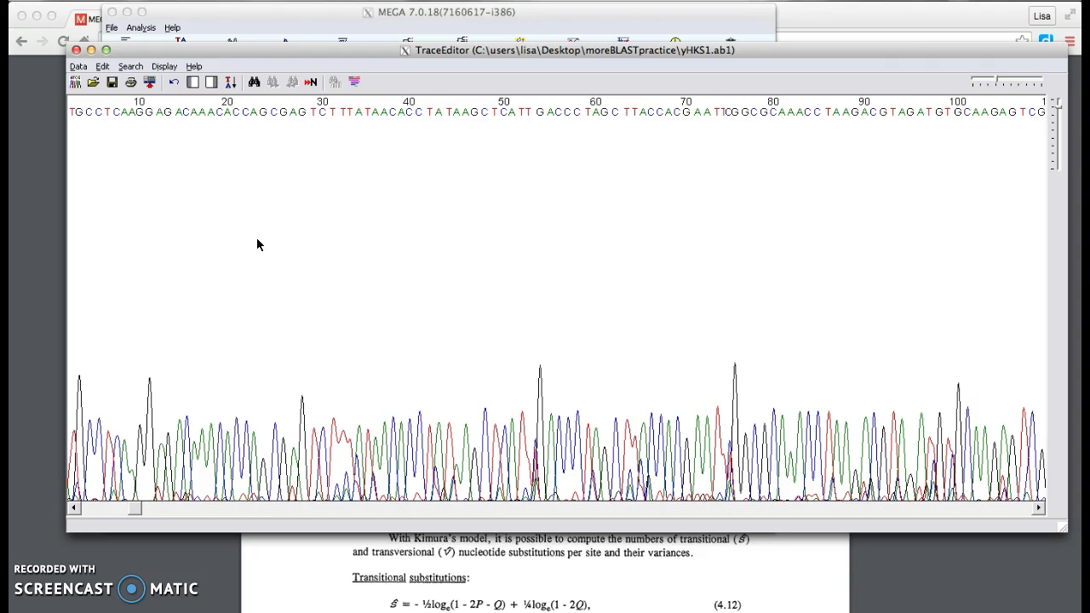
Step: Copy the masked yHKS1 trace sequence in FASTA format
{"action": "left_click", "coordinate": [93, 509]}
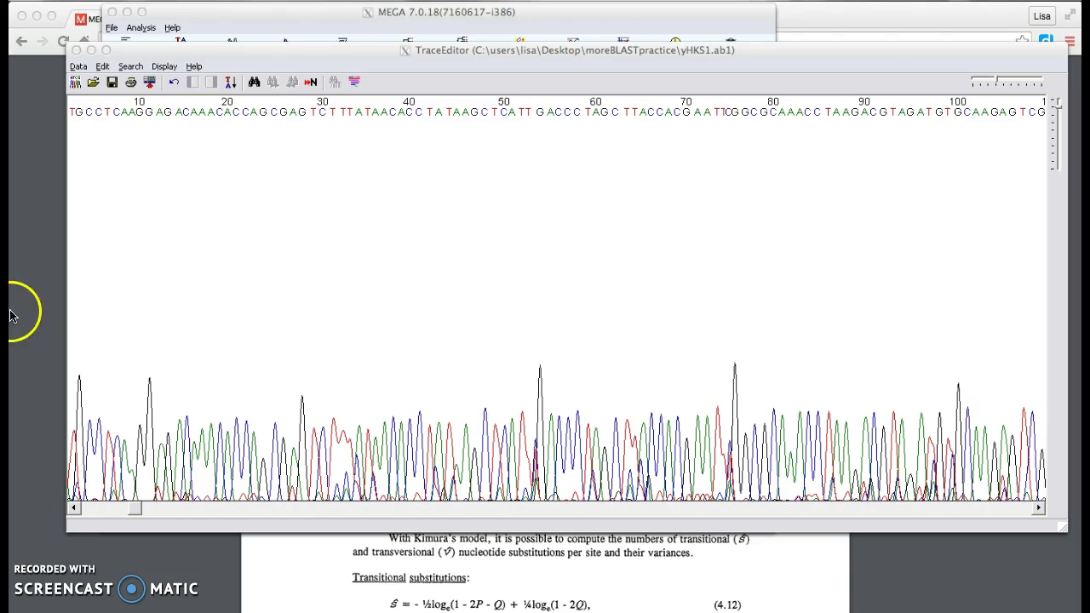
{"action": "left_click", "coordinate": [103, 68]}
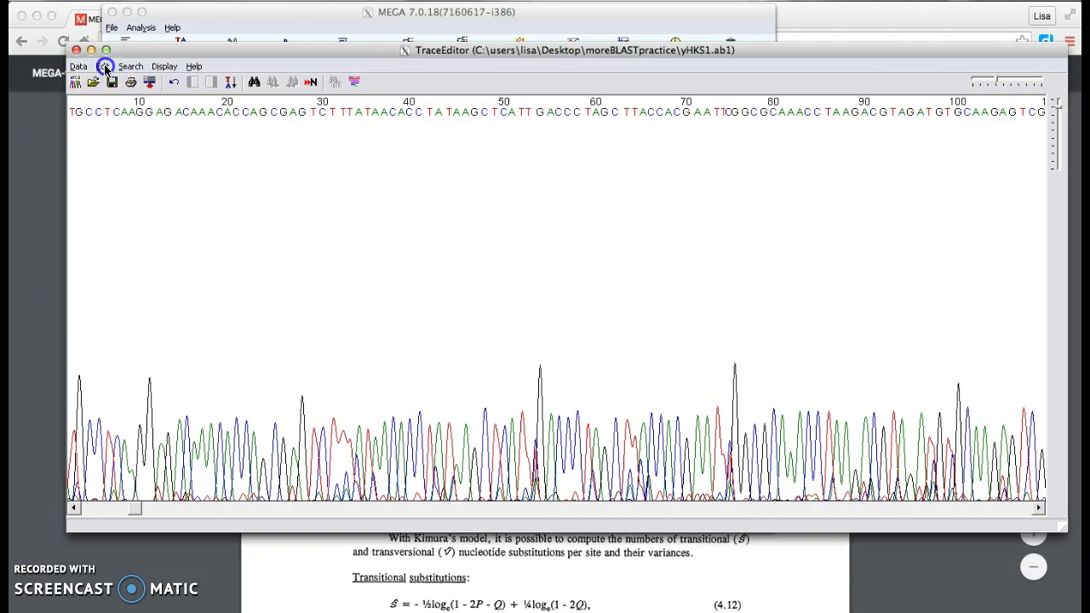
{"action": "left_click", "coordinate": [103, 68]}
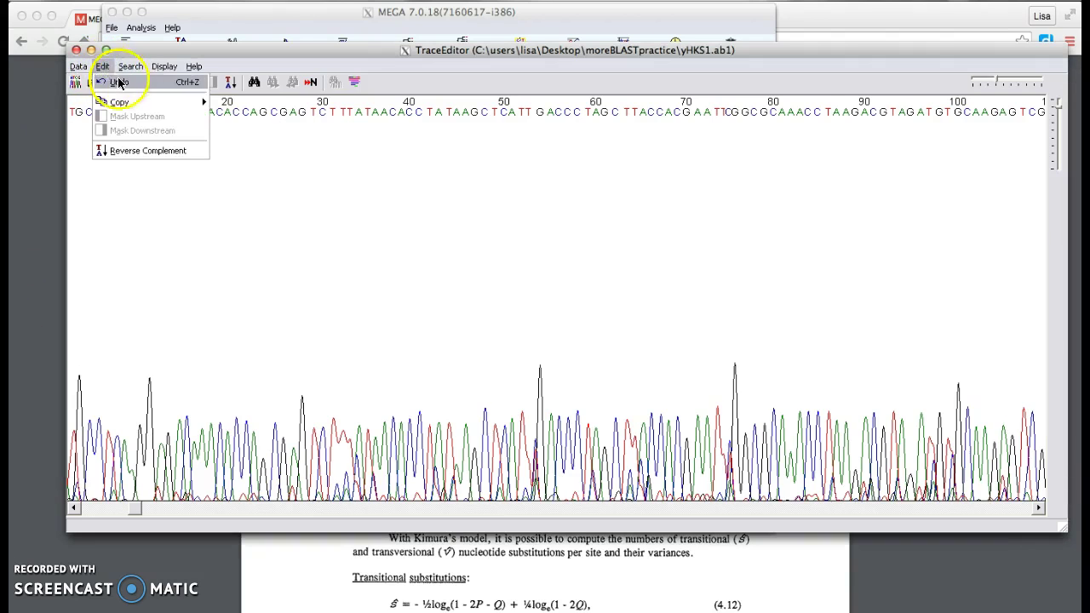
{"action": "left_click", "coordinate": [134, 102]}
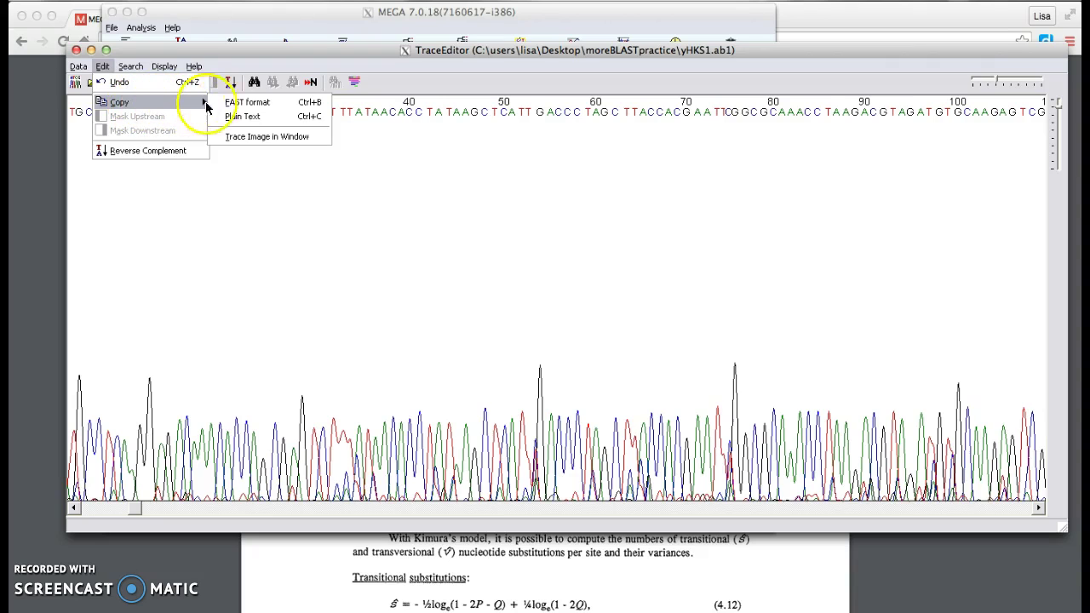
{"action": "left_click", "coordinate": [250, 105]}
{"action": "left_click", "coordinate": [253, 126]}
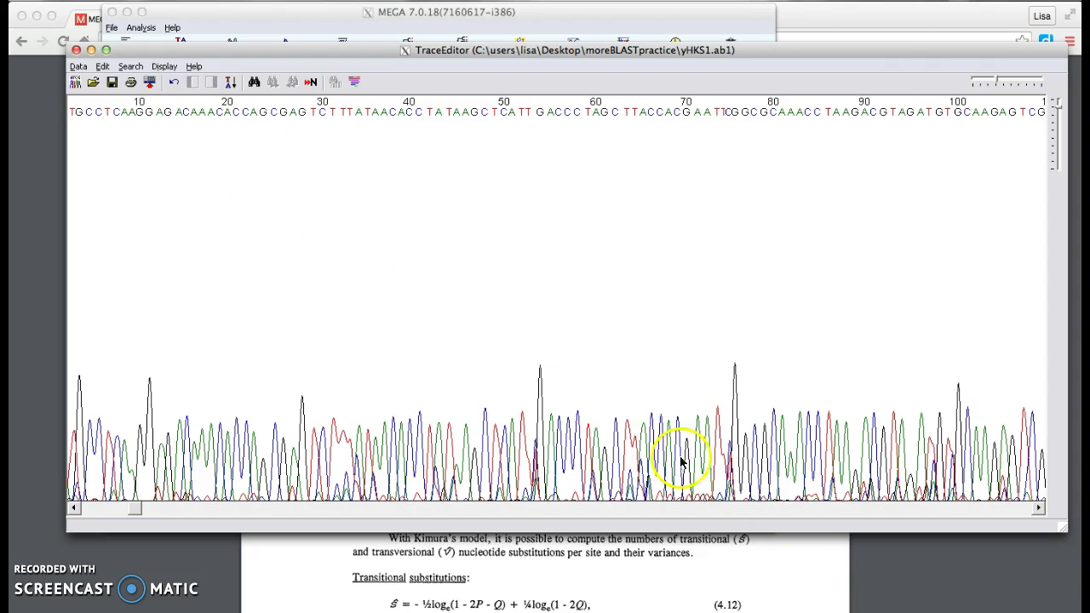
Step: Switch to the browser, go to blast.ncbi.nlm.nih.gov/Blast.cgi, and open the Nucleotide BLAST search form
{"action": "left_click", "coordinate": [1010, 603]}
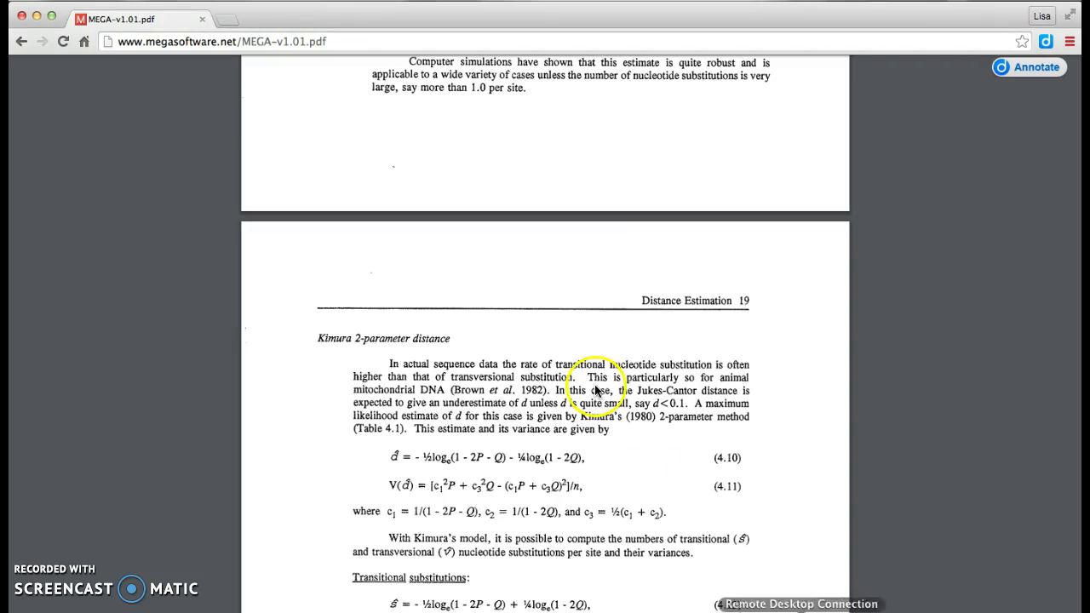
{"action": "left_click", "coordinate": [354, 43]}
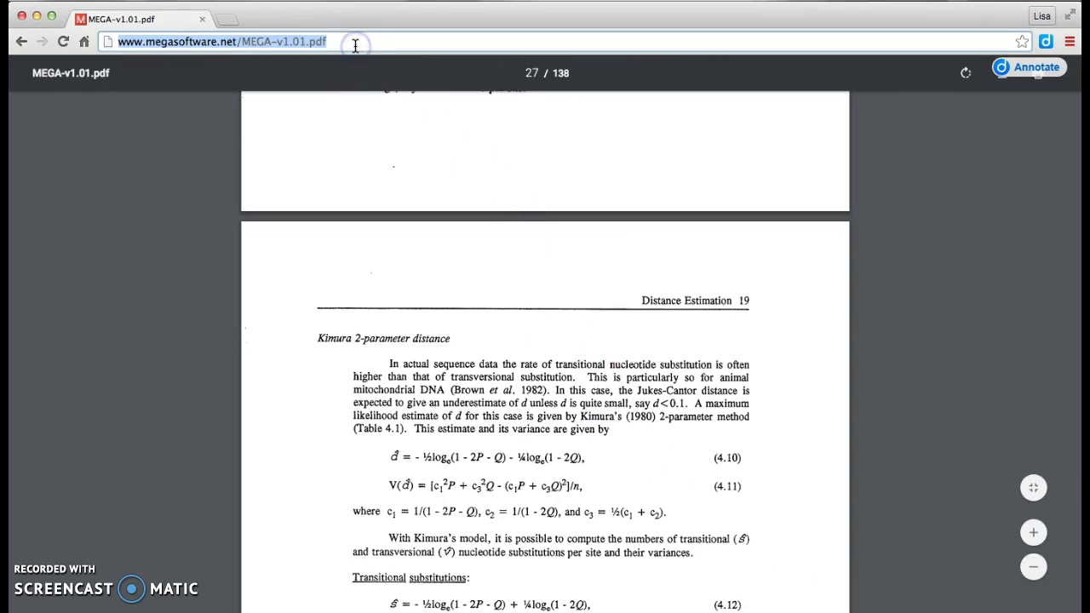
{"action": "type", "text": "blast.ncbi.nlm.nih.gov/Blast.cgi"}
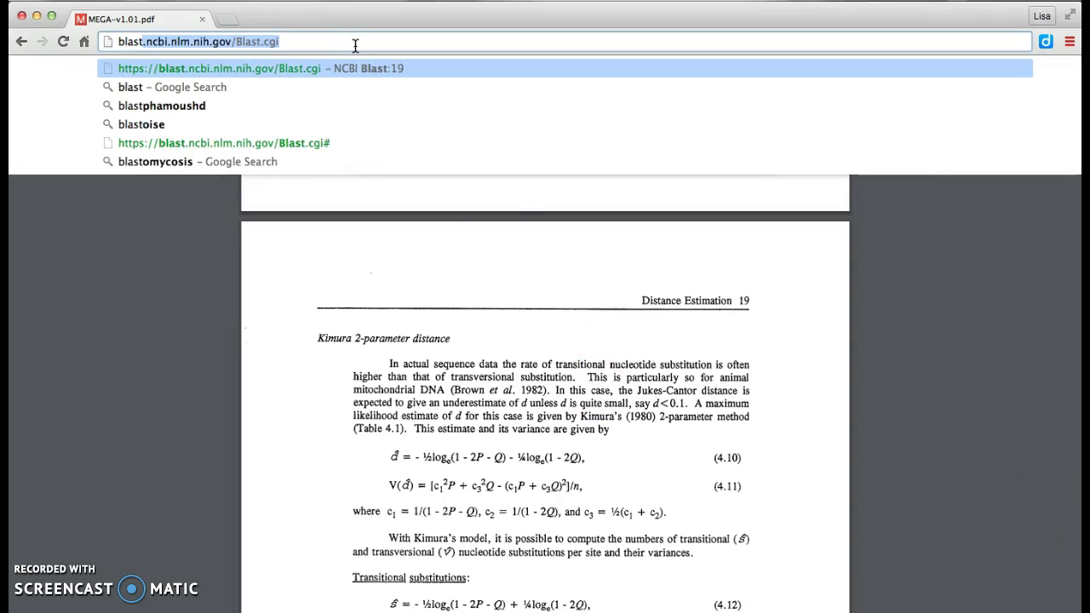
{"action": "key", "text": "Return"}
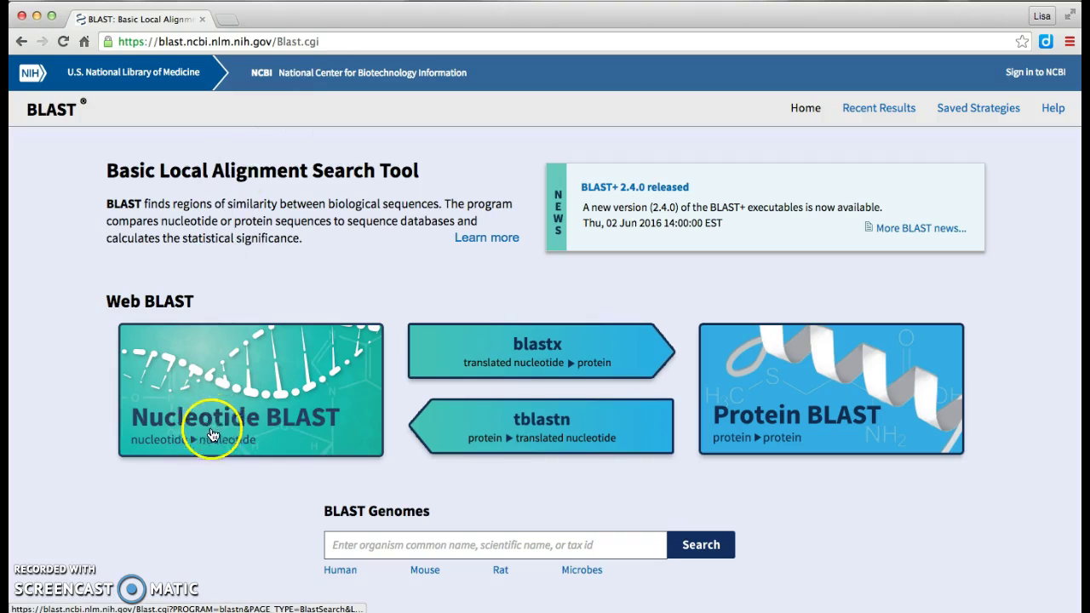
{"action": "left_click", "coordinate": [273, 406]}
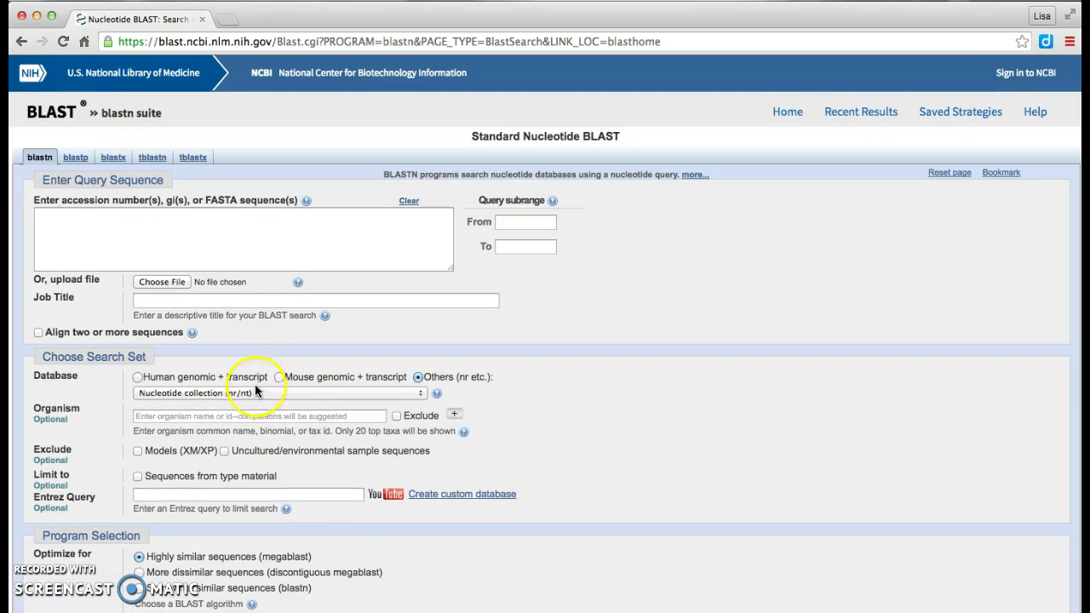
Step: Paste the copied sequence as the query and run the search optimized for somewhat similar sequences (blastn)
{"action": "left_click", "coordinate": [45, 222]}
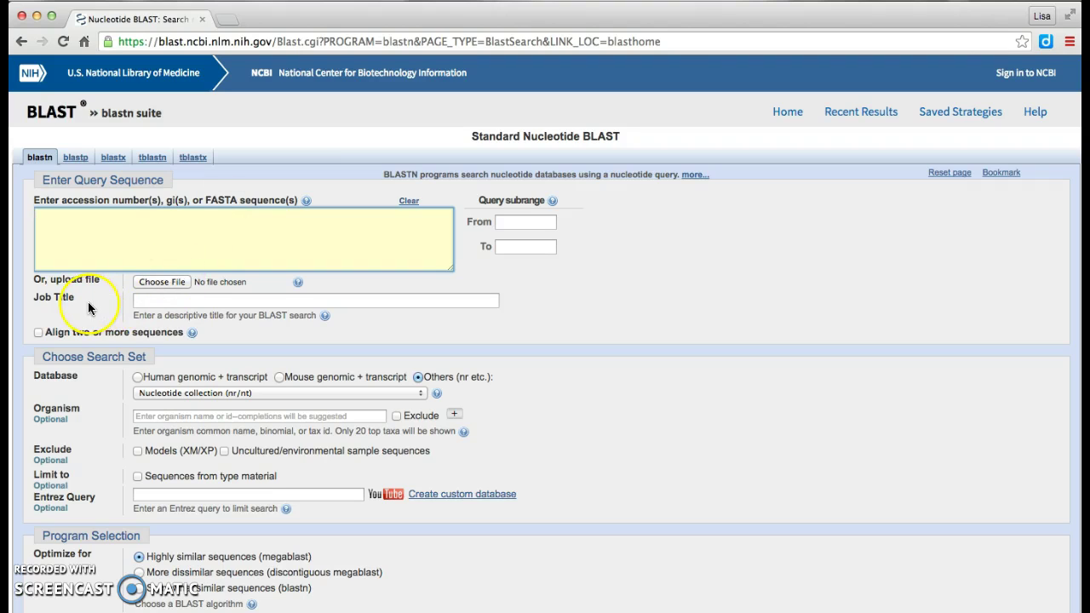
{"action": "key", "text": "super+v"}
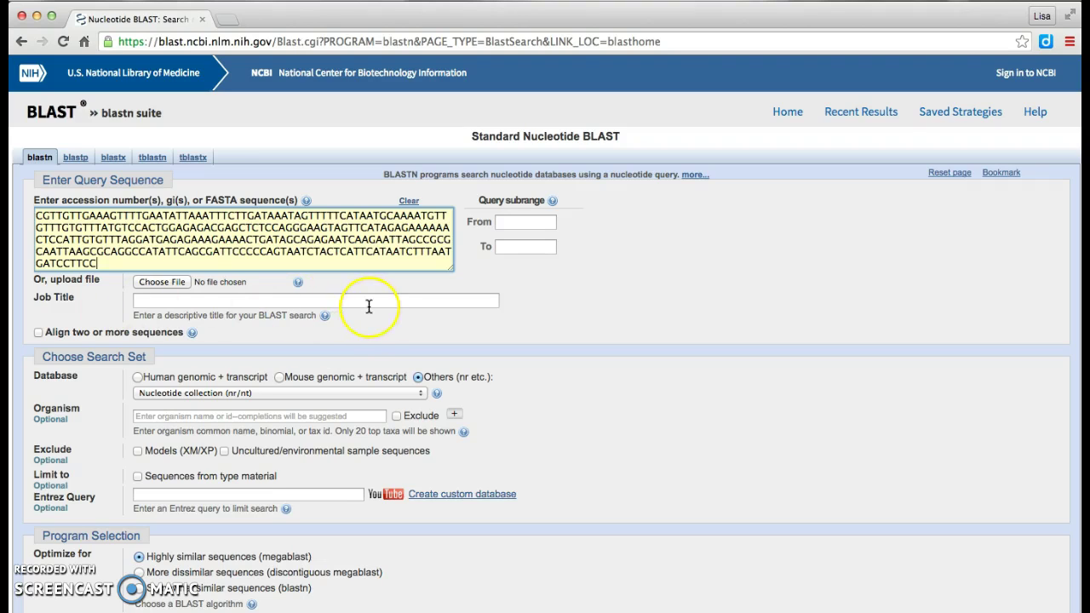
{"action": "scroll", "coordinate": [368, 307], "scroll_direction": "down", "scroll_amount": 4}
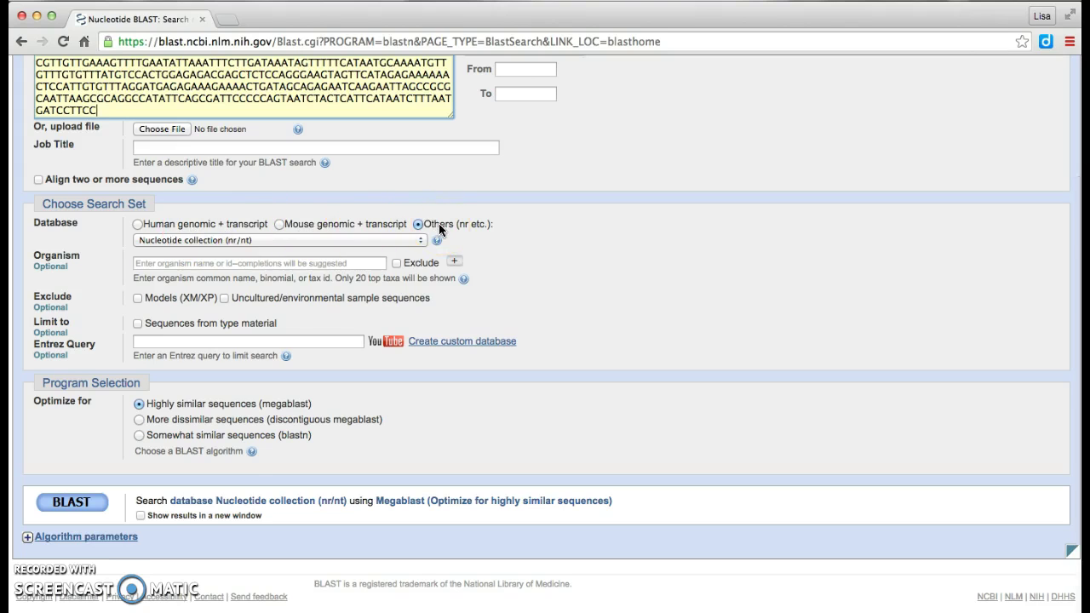
{"action": "left_click", "coordinate": [139, 437]}
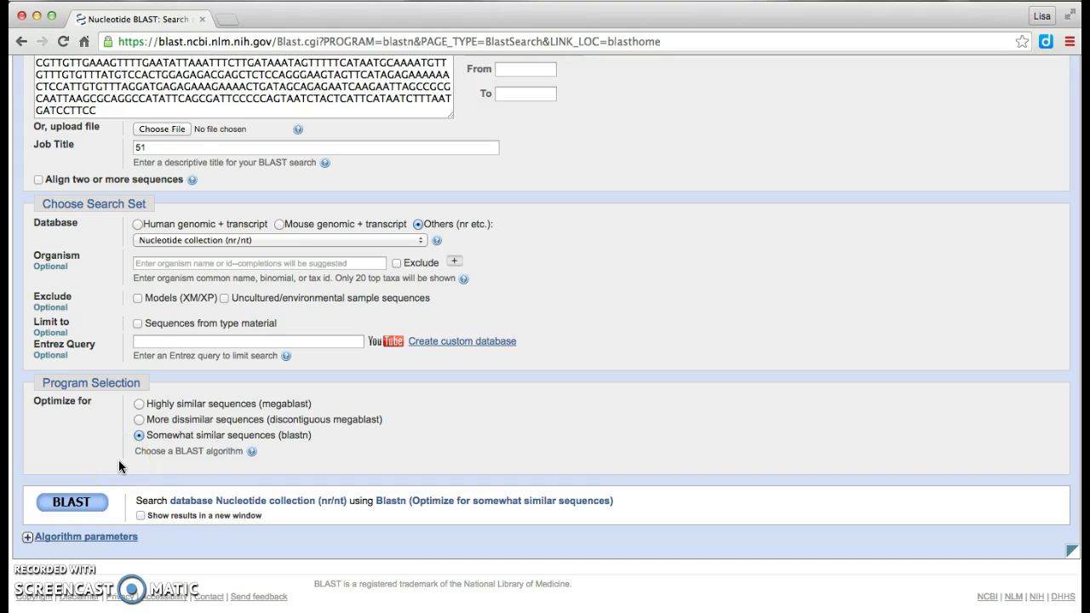
{"action": "left_click", "coordinate": [85, 505]}
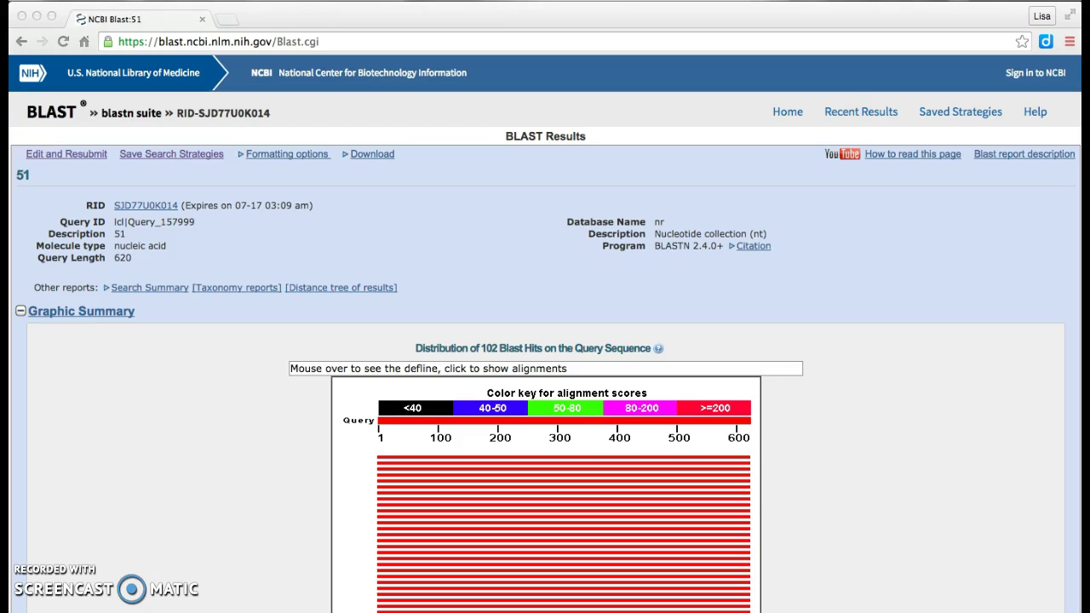
Step: Review the graphic summary and the table of significant alignments, and view the Kluyveromyces lactis strain yHKS1 alignment
{"action": "left_click", "coordinate": [110, 490]}
{"action": "scroll", "coordinate": [113, 489], "scroll_direction": "down", "scroll_amount": 5}
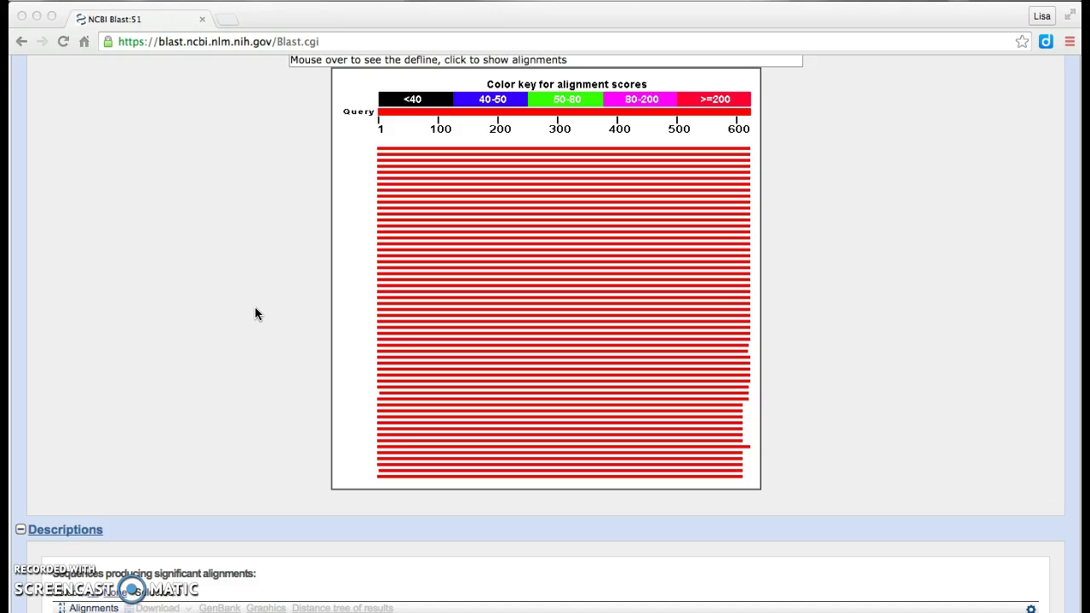
{"action": "scroll", "coordinate": [255, 313], "scroll_direction": "down", "scroll_amount": 10}
{"action": "scroll", "coordinate": [255, 311], "scroll_direction": "down", "scroll_amount": 3}
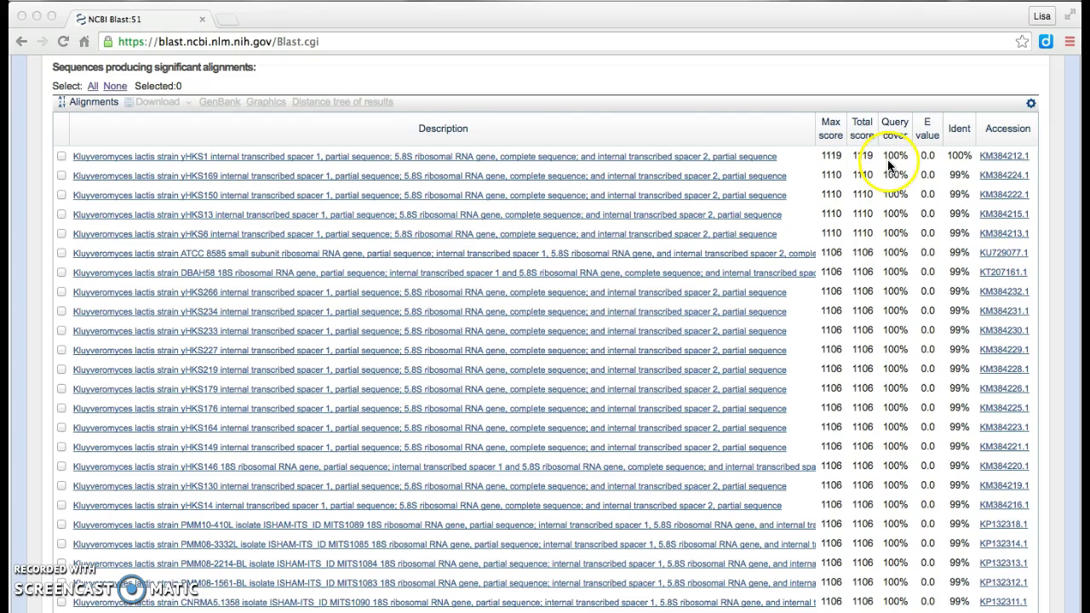
{"action": "left_click", "coordinate": [450, 156]}
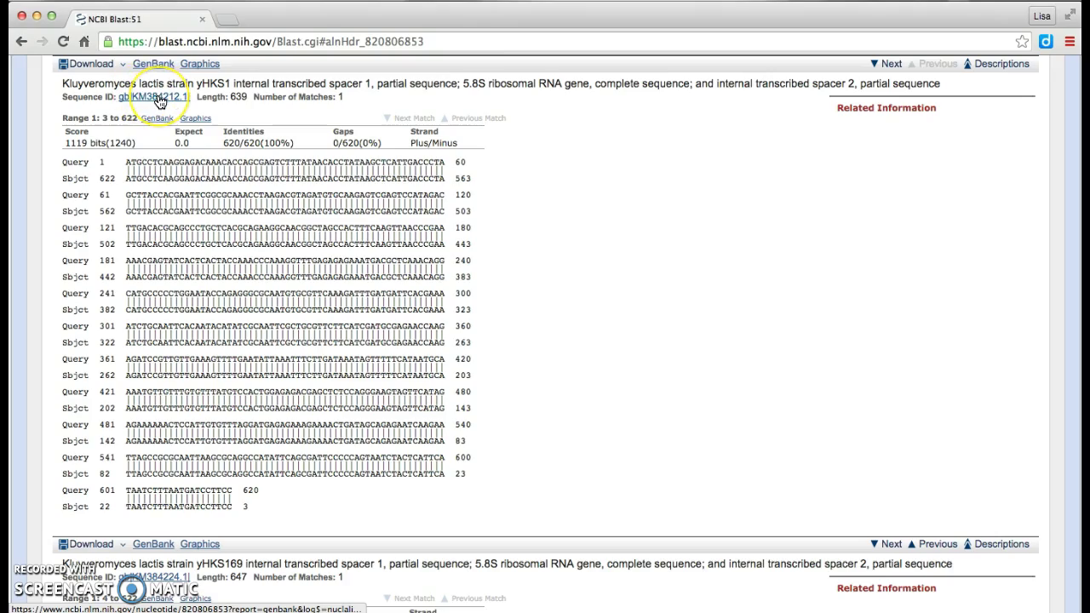
Step: Revisit the yHKS1 alignment from the description table, and open that hit's GenBank record, KM384212.1
{"action": "scroll", "coordinate": [479, 271], "scroll_direction": "down", "scroll_amount": 8}
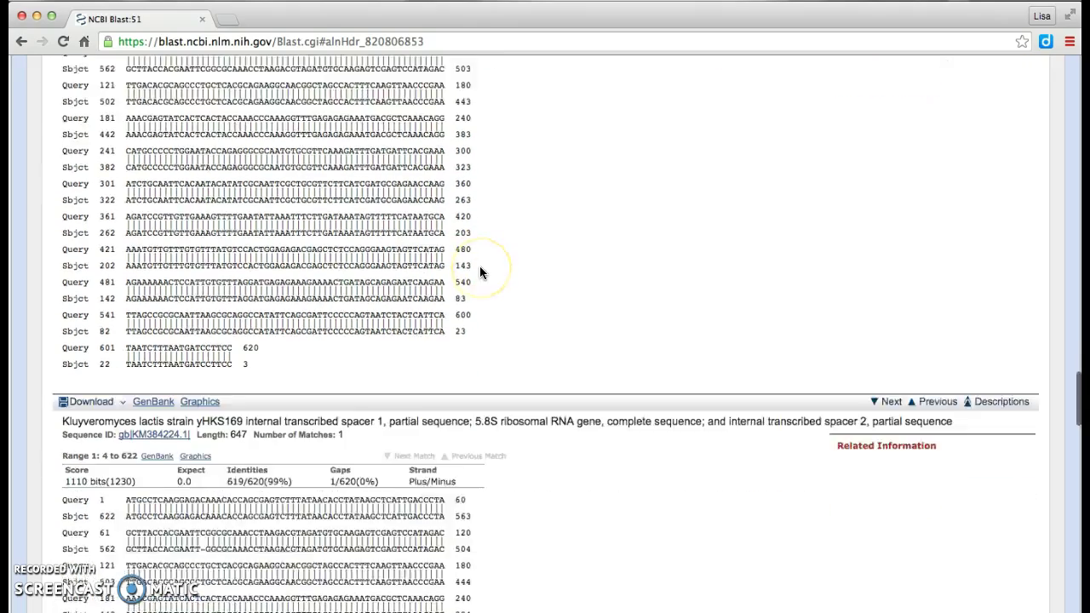
{"action": "scroll", "coordinate": [480, 271], "scroll_direction": "up", "scroll_amount": 20}
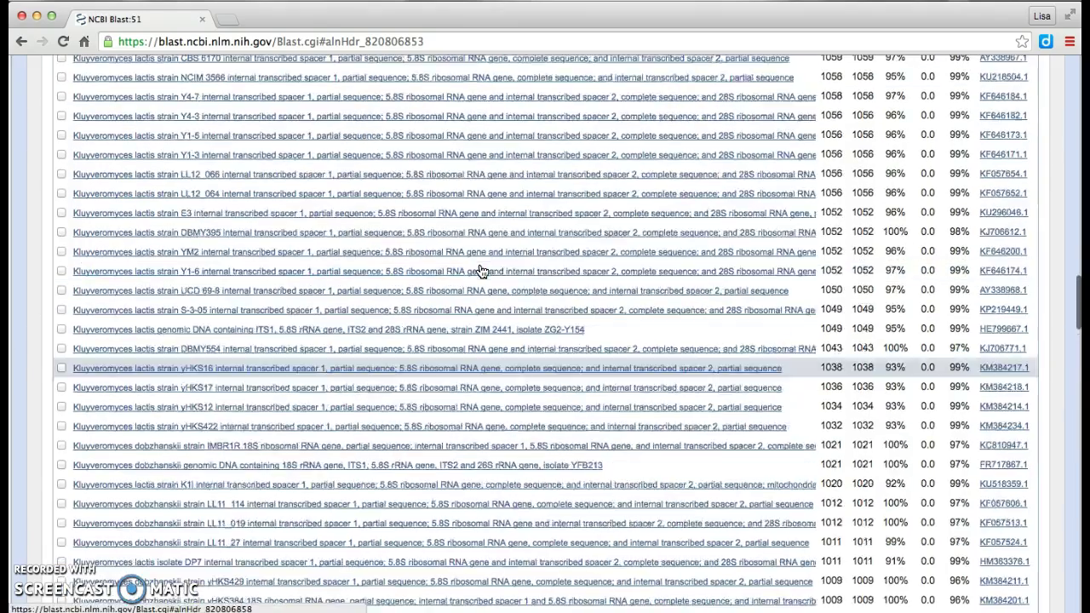
{"action": "scroll", "coordinate": [479, 271], "scroll_direction": "up", "scroll_amount": 20}
{"action": "scroll", "coordinate": [478, 276], "scroll_direction": "down", "scroll_amount": 20}
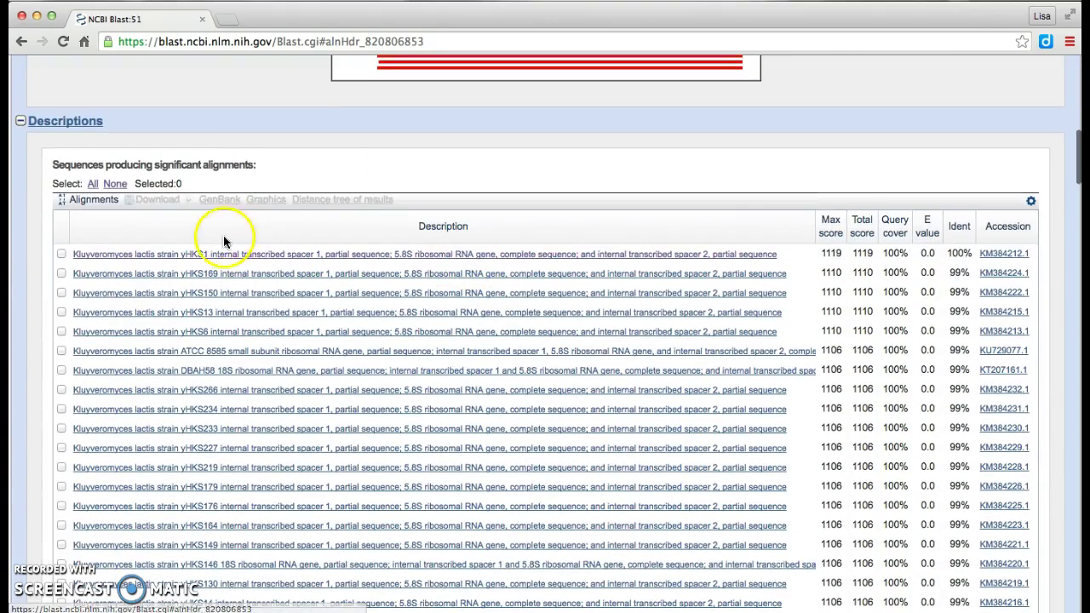
{"action": "left_click", "coordinate": [215, 256]}
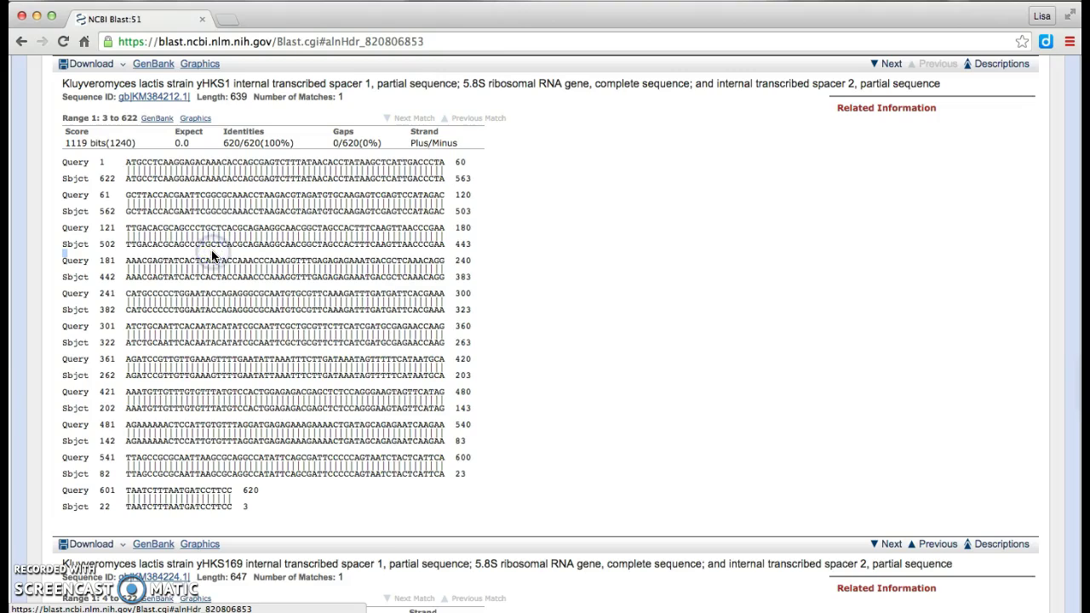
{"action": "scroll", "coordinate": [218, 247], "scroll_direction": "up", "scroll_amount": 5}
{"action": "scroll", "coordinate": [220, 234], "scroll_direction": "up", "scroll_amount": 10}
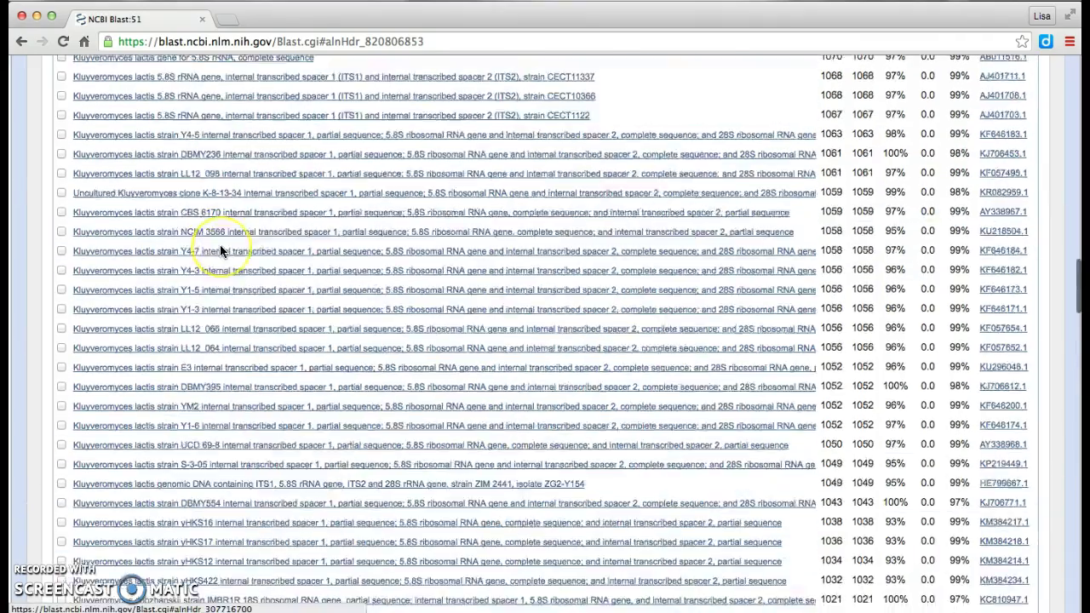
{"action": "scroll", "coordinate": [220, 245], "scroll_direction": "up", "scroll_amount": 12}
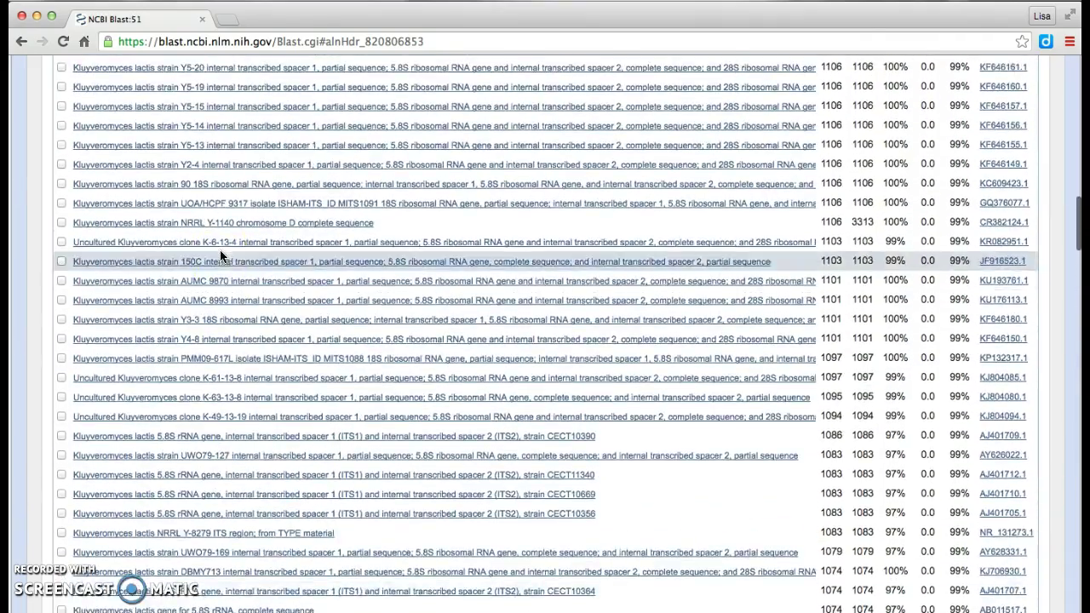
{"action": "scroll", "coordinate": [206, 236], "scroll_direction": "up", "scroll_amount": 10}
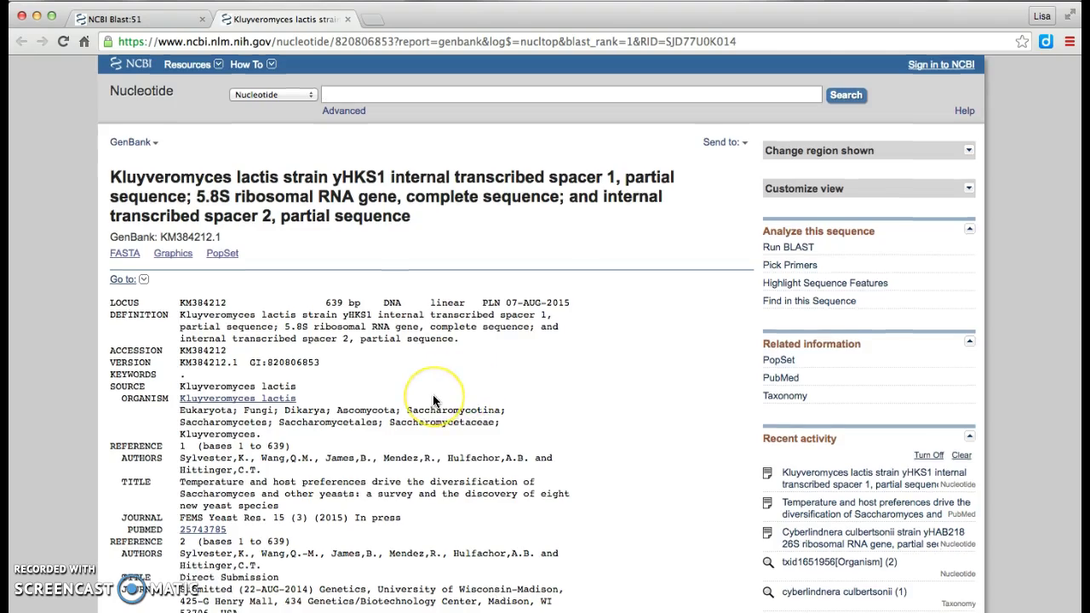
Step: Examine the GenBank record's references, source features, PCR primers and full sequence
{"action": "scroll", "coordinate": [433, 394], "scroll_direction": "down", "scroll_amount": 5}
{"action": "scroll", "coordinate": [434, 401], "scroll_direction": "down", "scroll_amount": 8}
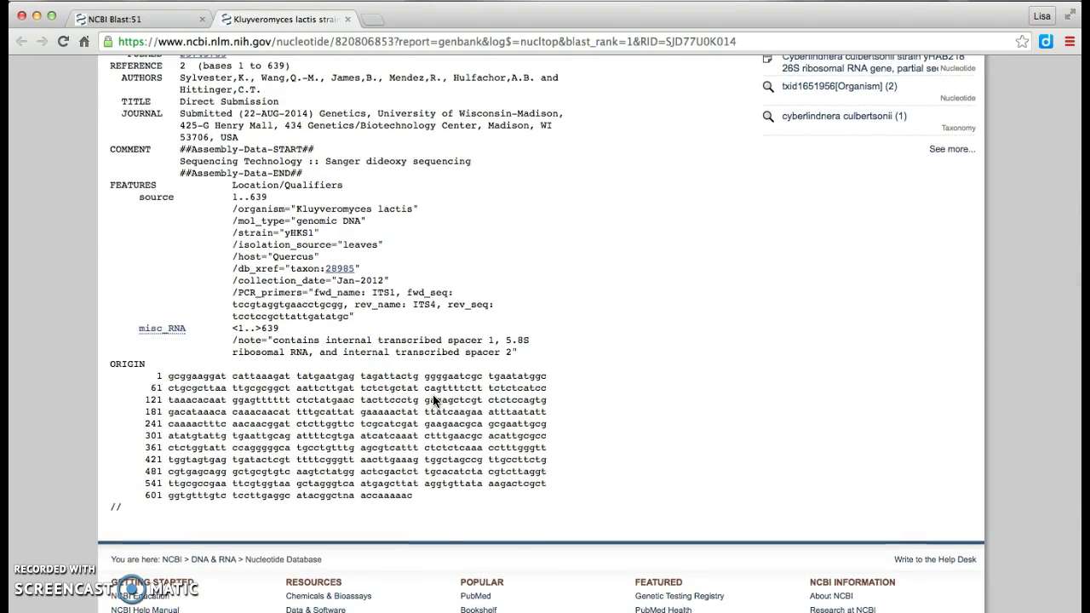
{"action": "scroll", "coordinate": [433, 400], "scroll_direction": "up", "scroll_amount": 10}
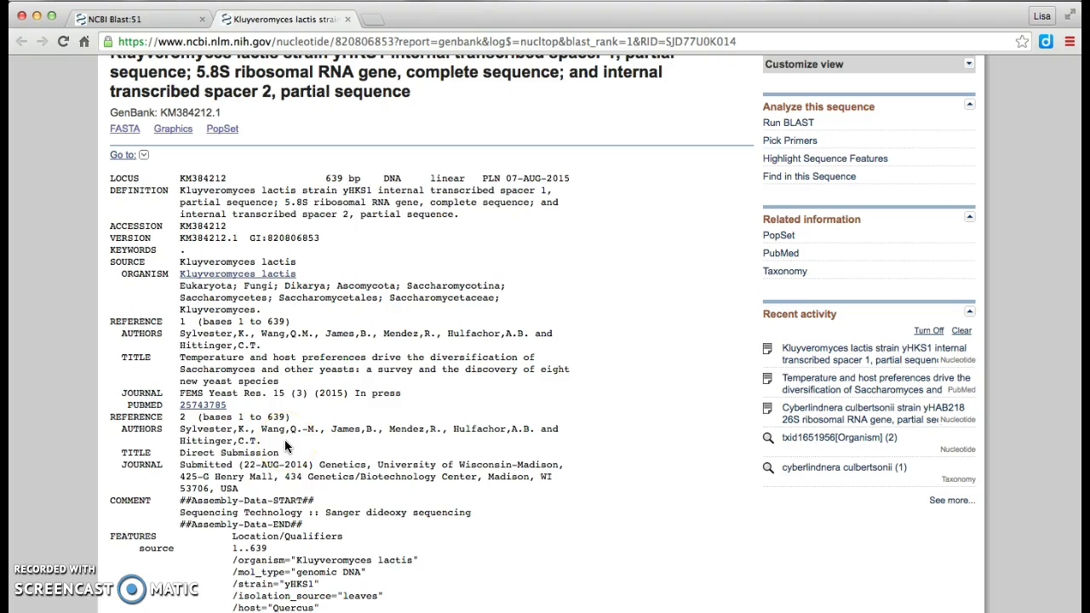
{"action": "scroll", "coordinate": [284, 438], "scroll_direction": "up", "scroll_amount": 2}
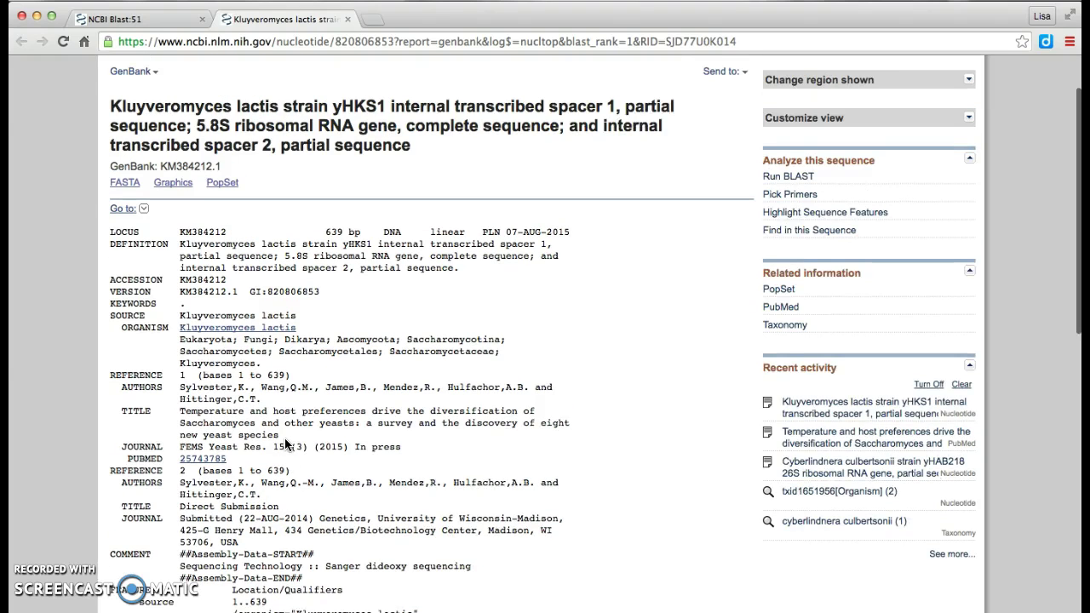
Step: Look up Kluyveromyces lactis in the Taxonomy Browser from the record's organism entry, and return to the GenBank record
{"action": "left_click", "coordinate": [256, 329]}
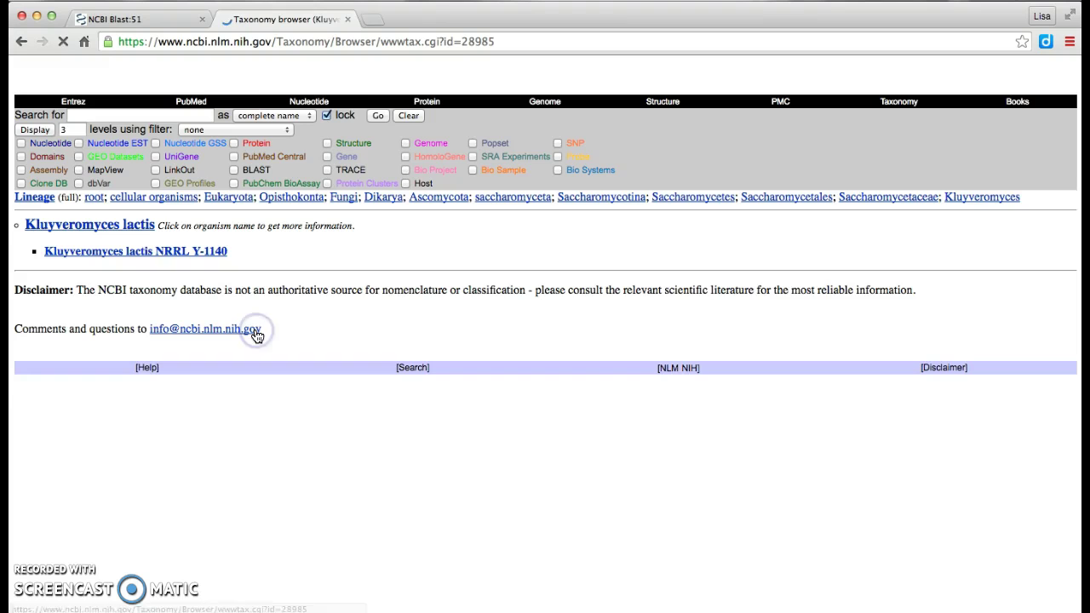
{"action": "left_click", "coordinate": [128, 226]}
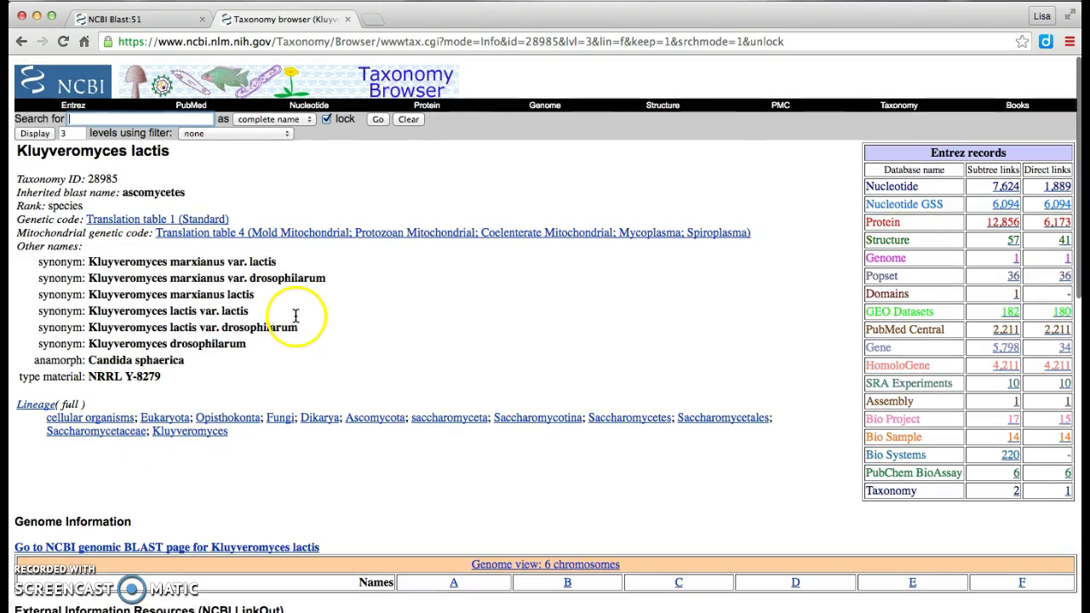
{"action": "left_click", "coordinate": [22, 43]}
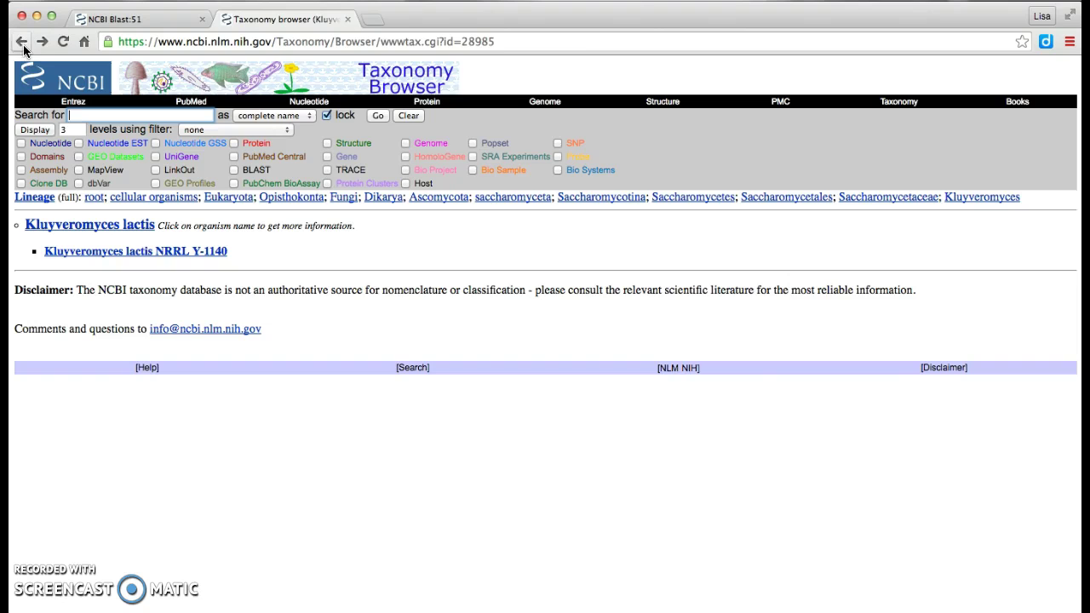
{"action": "left_click", "coordinate": [23, 45]}
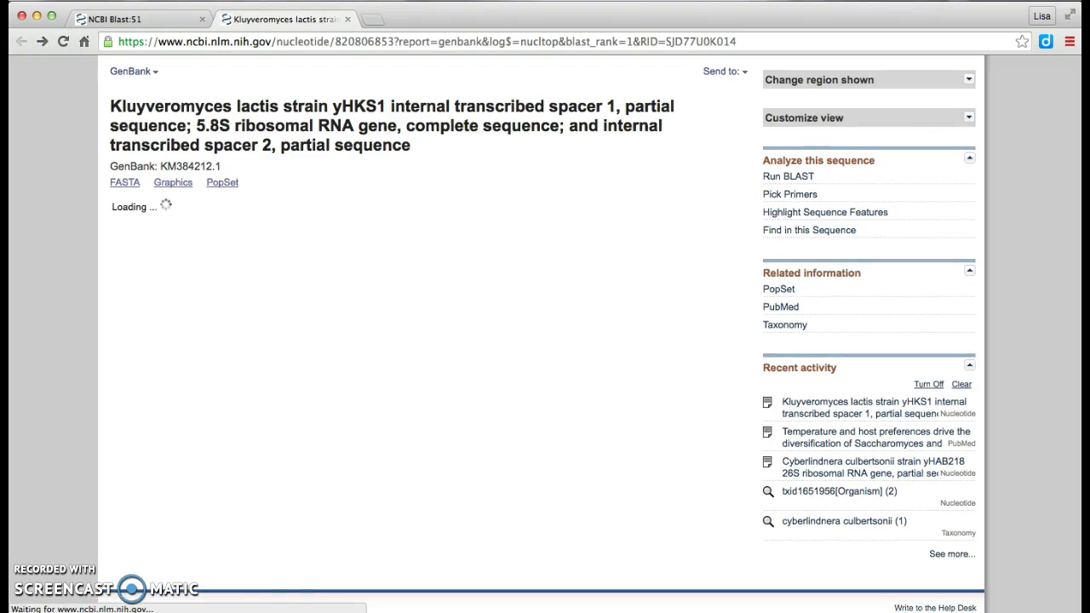